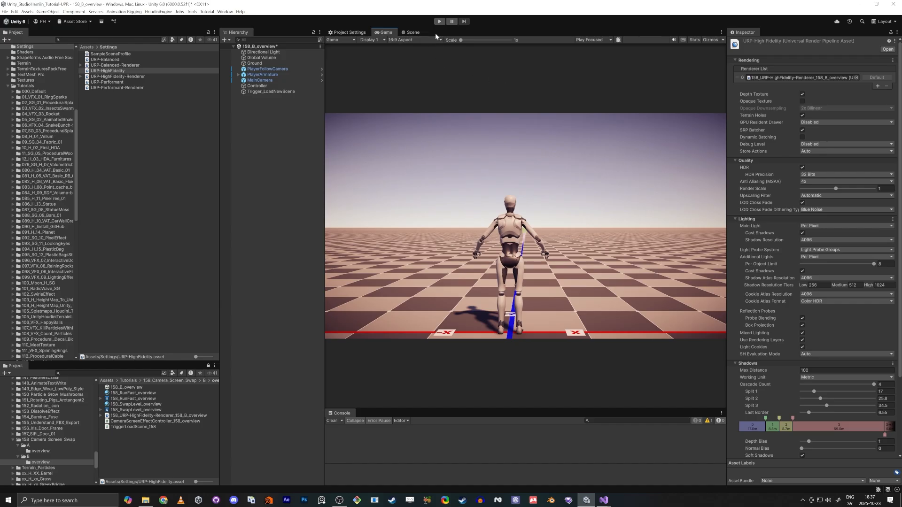
- Play the 158_B_overview scene, sprint the character around to preview the run effect, and run into the green trigger box
click(440, 21)
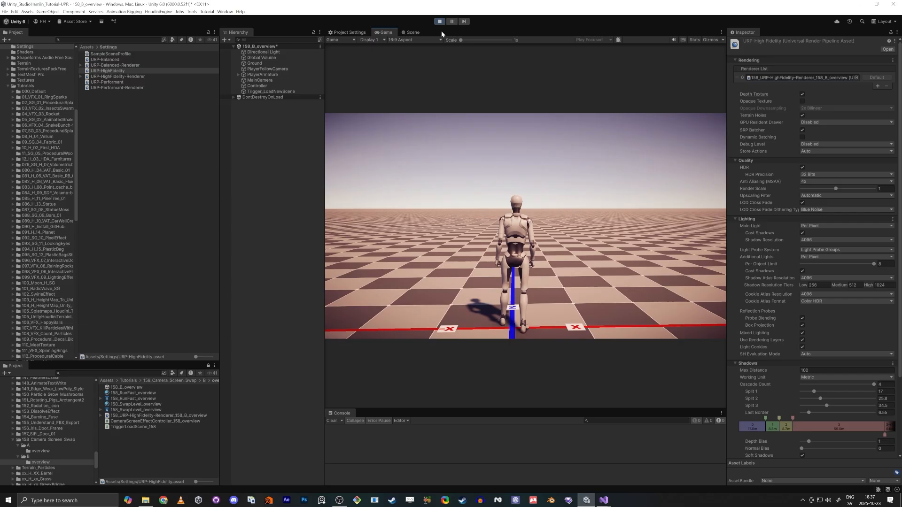
click(440, 22)
click(438, 22)
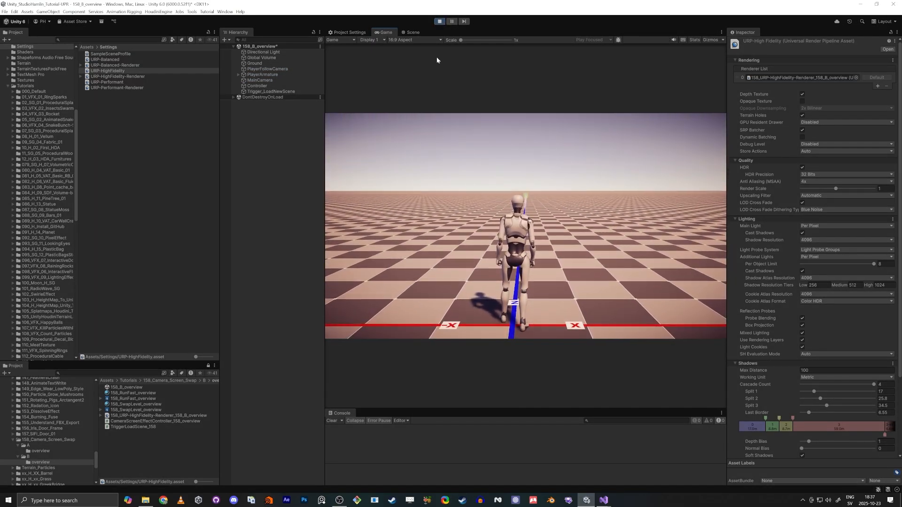
key(w)
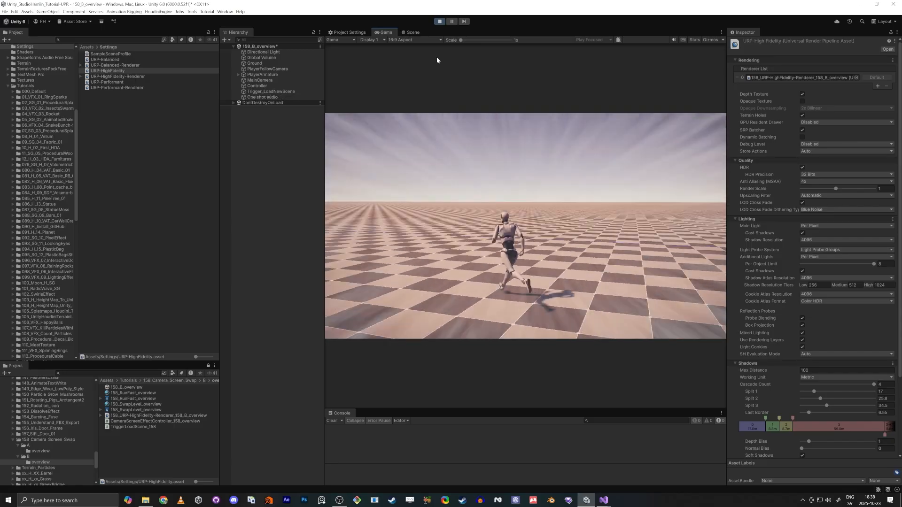
key(shift+w)
key(a)
key(w)
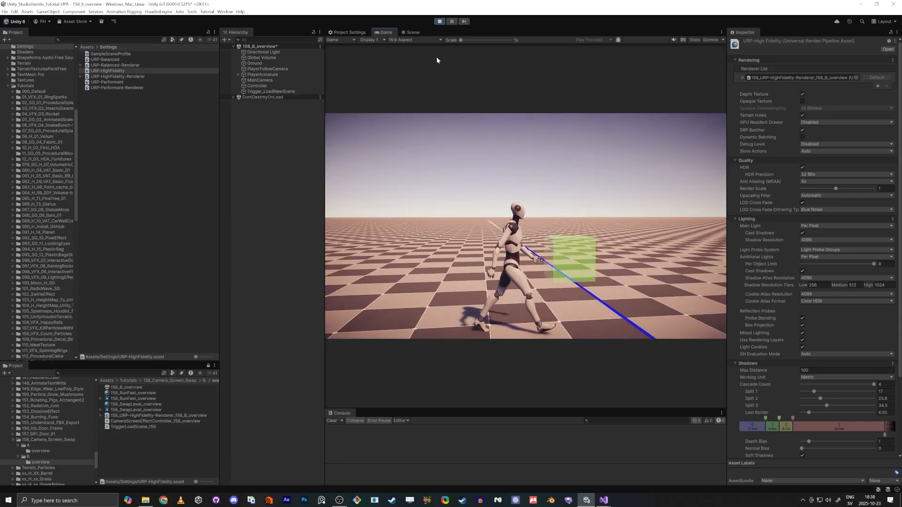
key(shift+w)
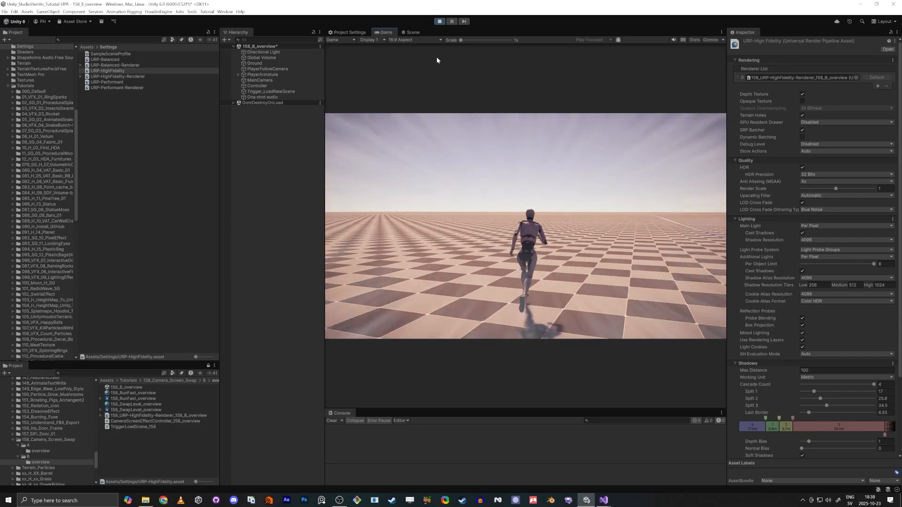
key(w)
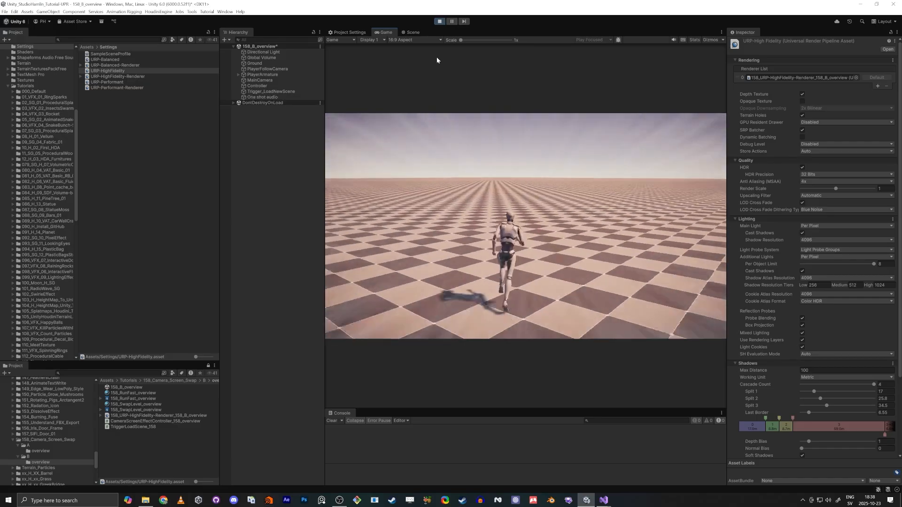
key(shift+w)
key(shift+w)
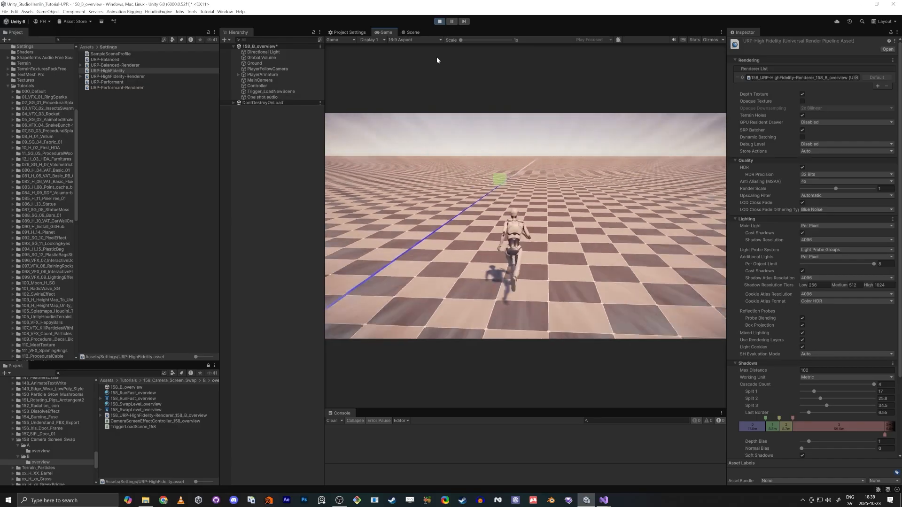
key(w)
key(a)
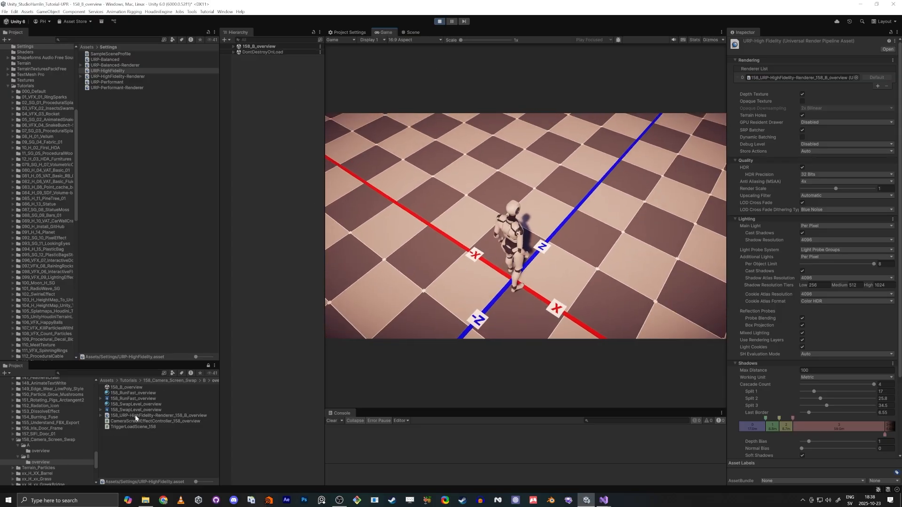
- Examine the Run Load Level full screen pass settings in the 158_URP-HighFidelity-Renderer_158_B_overview asset, including its name and pass material
click(134, 415)
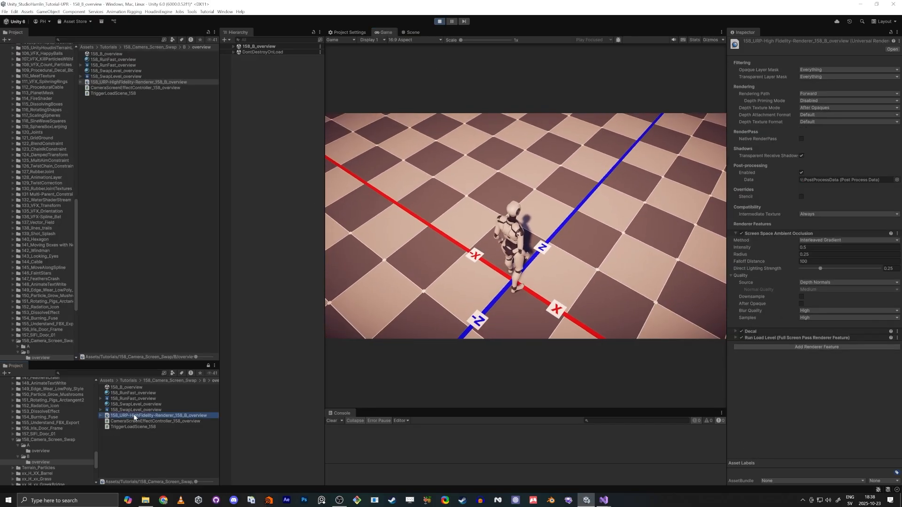
click(736, 338)
click(829, 345)
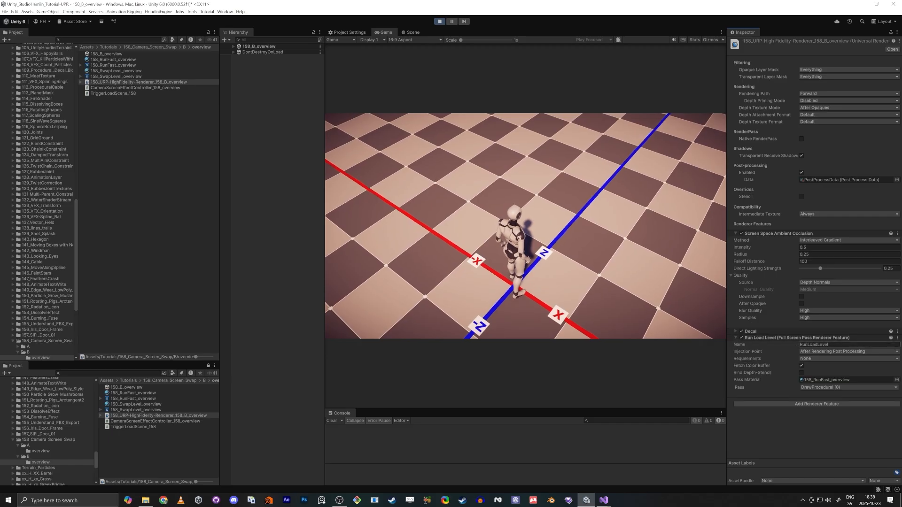
drag(829, 345, 796, 351)
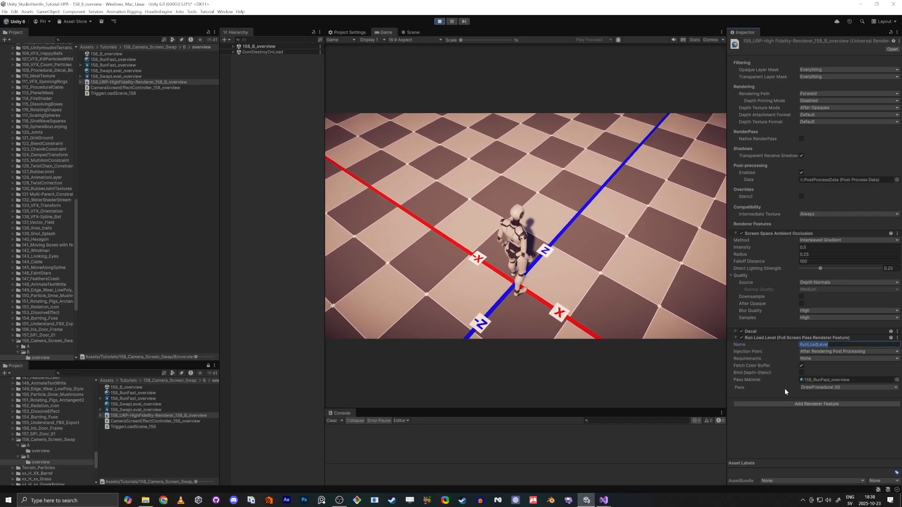
click(797, 454)
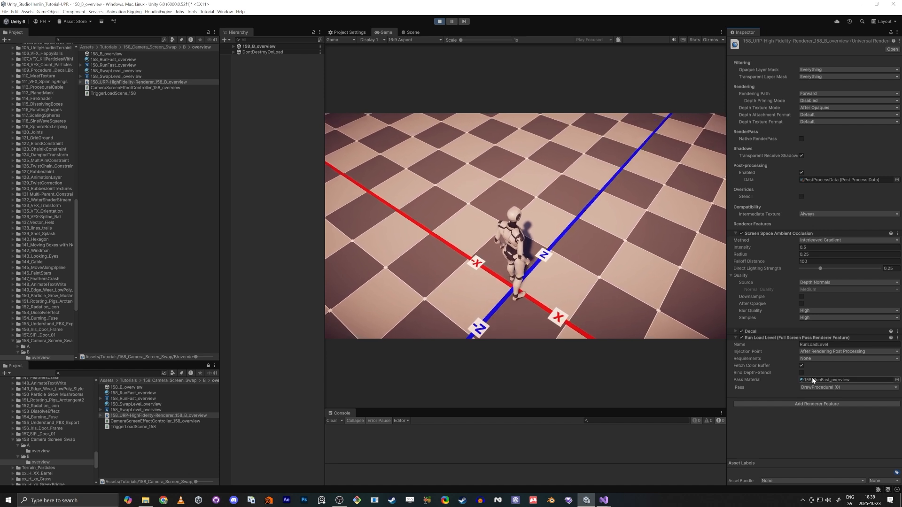
- Try adding more Full Screen Pass Renderer Features to the overview renderer and undo the additions
click(796, 405)
click(811, 332)
scroll(794, 399, down, 1)
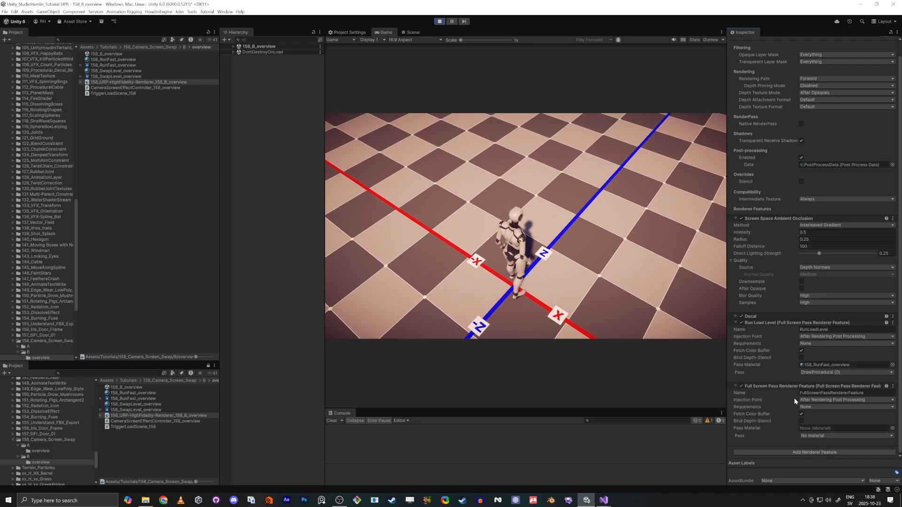
click(809, 452)
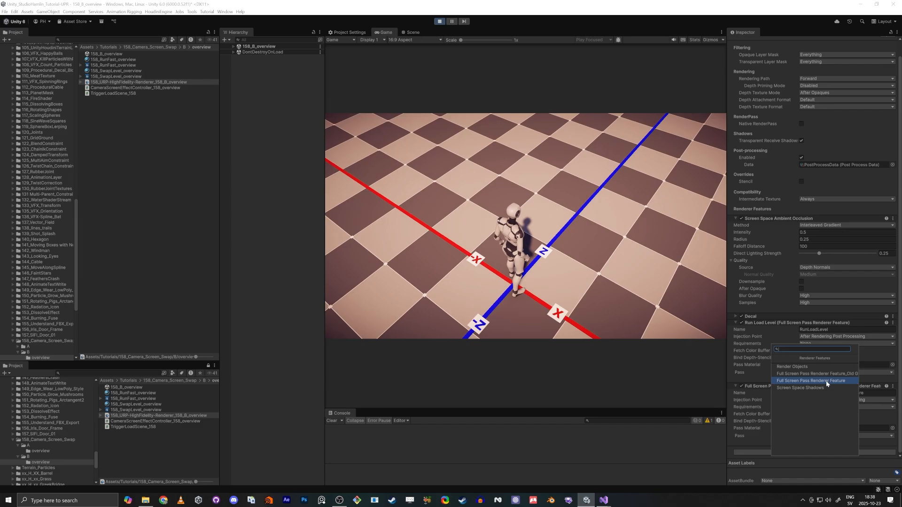
click(825, 381)
click(815, 452)
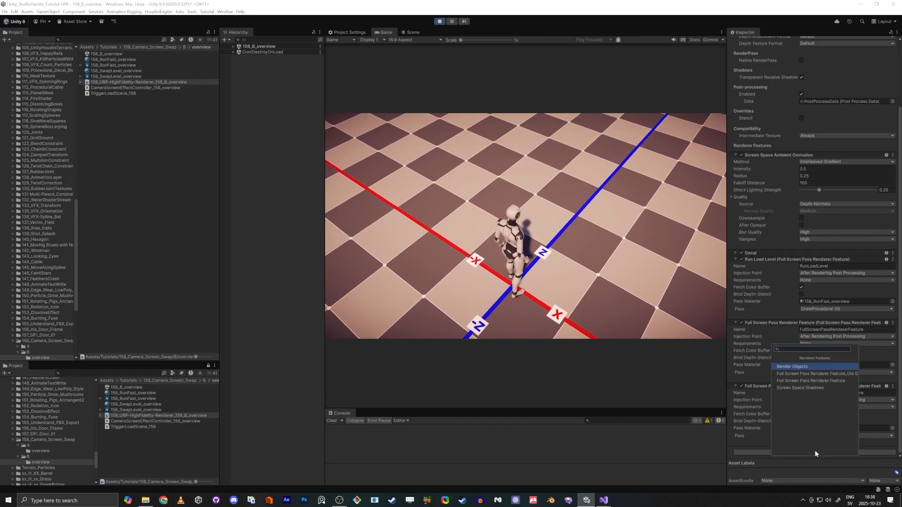
click(824, 381)
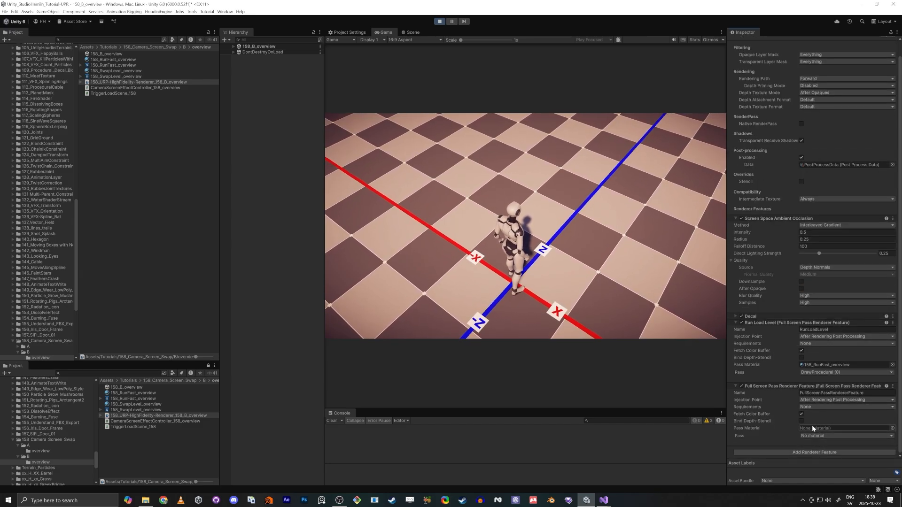
key(ctrl+z)
key(ctrl+z)
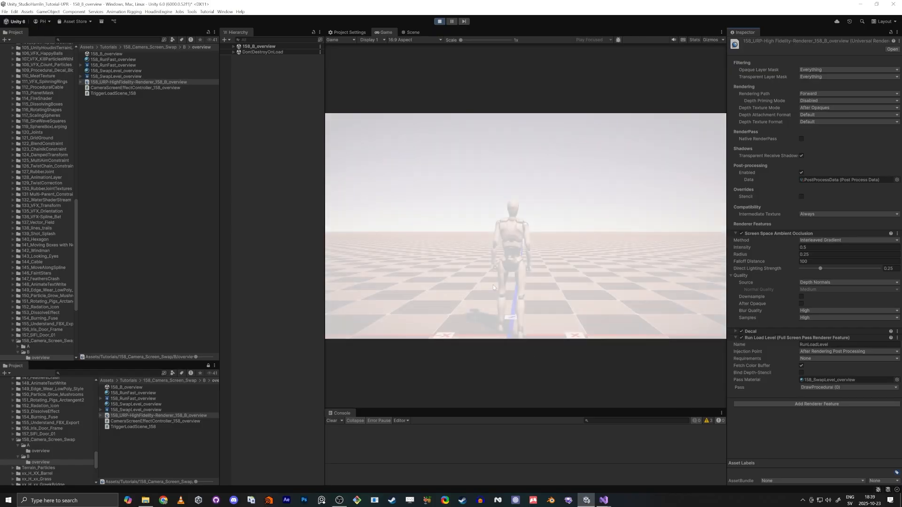
- Stop play mode and open the B_158 scene from the B folder, saving the changes to 158_B_overview
click(439, 22)
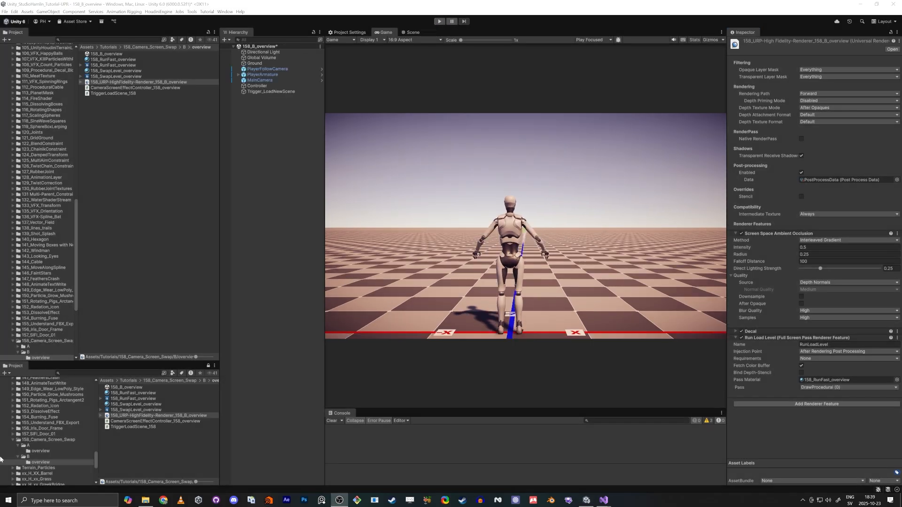
click(22, 457)
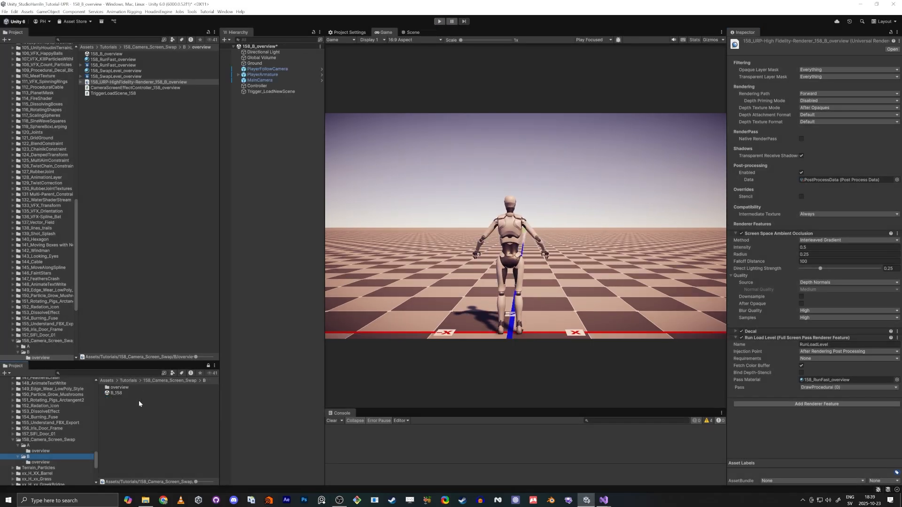
double_click(116, 394)
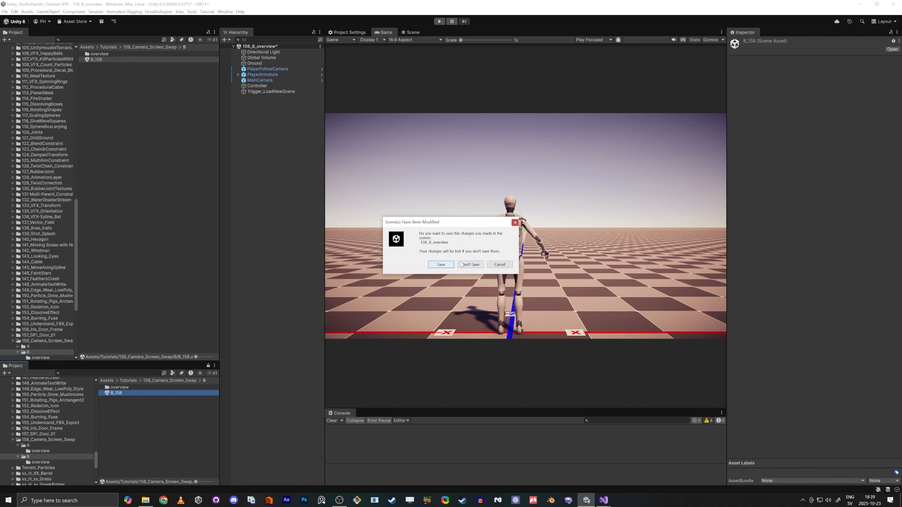
click(443, 265)
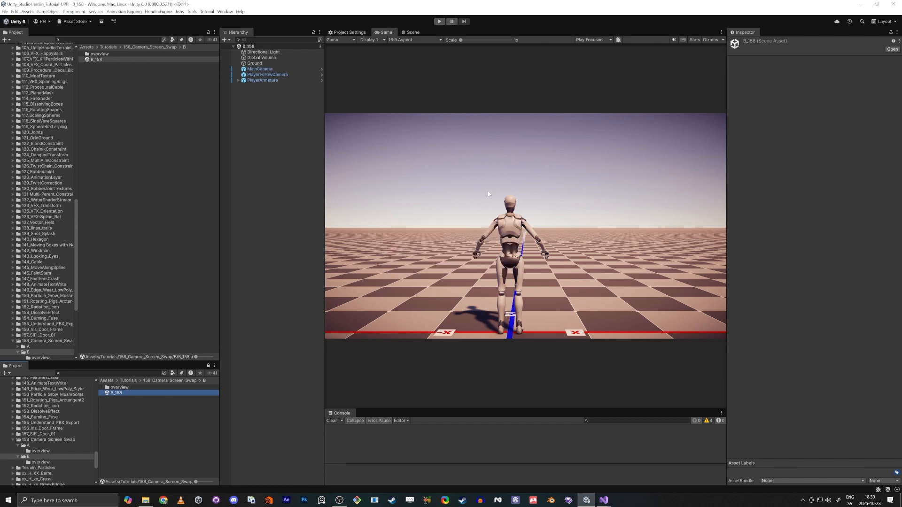
- Show the scene view and frame the PlayerArmature character together with its surroundings
click(524, 191)
click(411, 32)
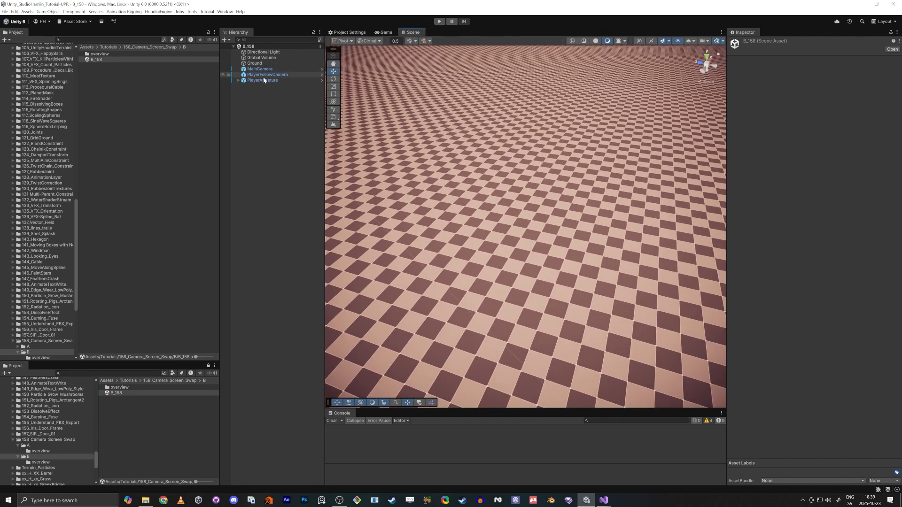
click(262, 81)
scroll(512, 310, up, 3)
key(f)
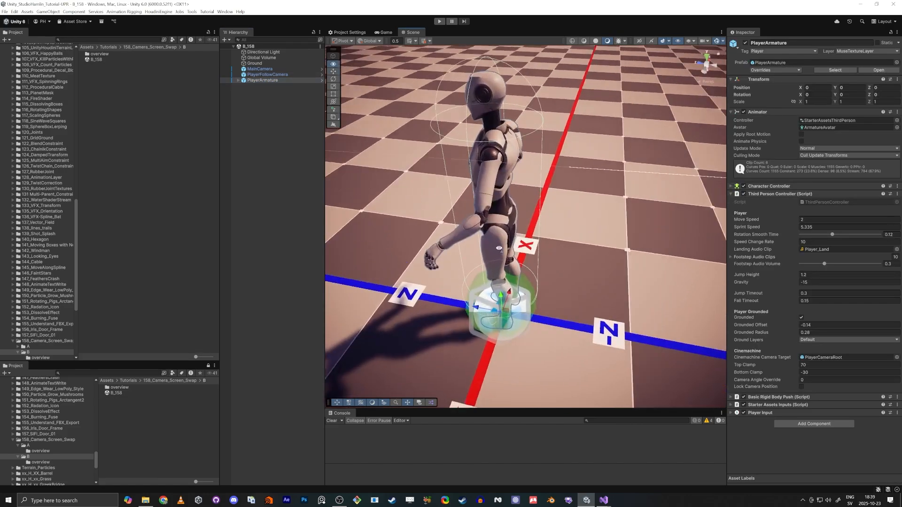
scroll(513, 310, down, 8)
right_drag(513, 310, 572, 245)
- Create a URP Asset with Universal Renderer in the B folder, keeping the default name
click(28, 456)
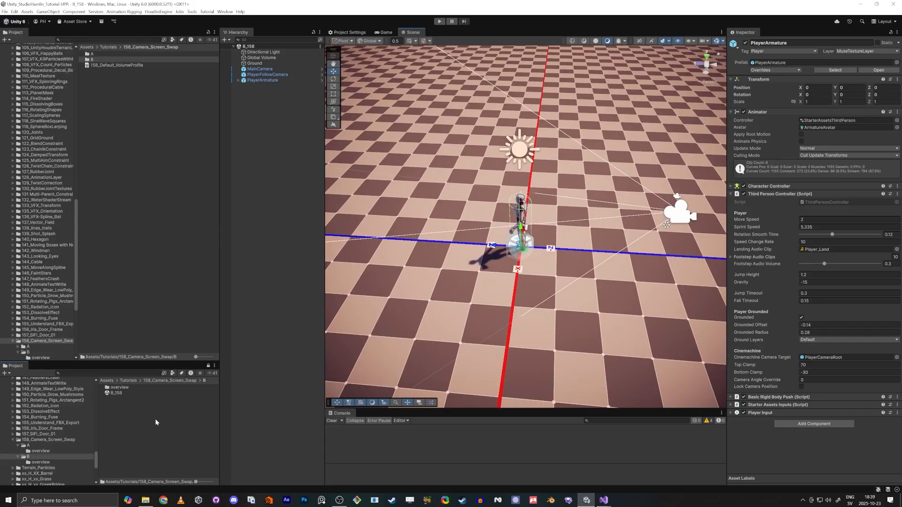
right_click(155, 227)
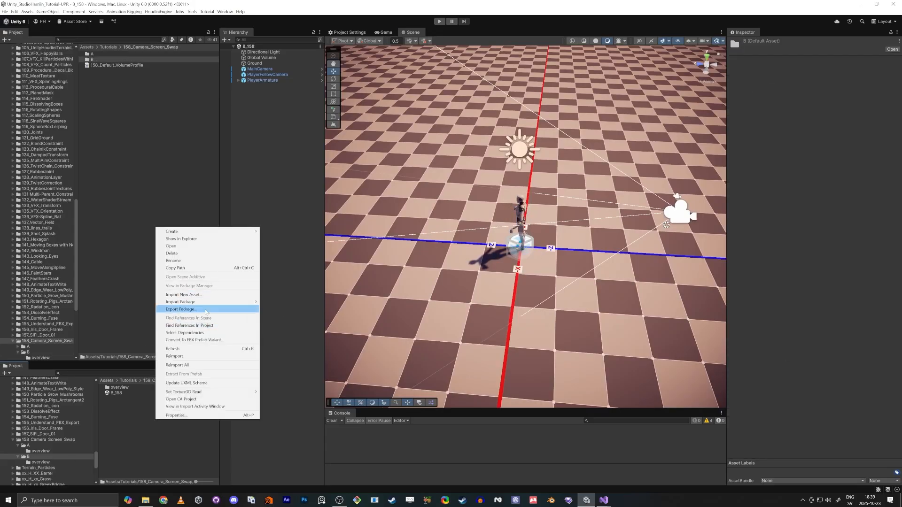
mouse_move(225, 233)
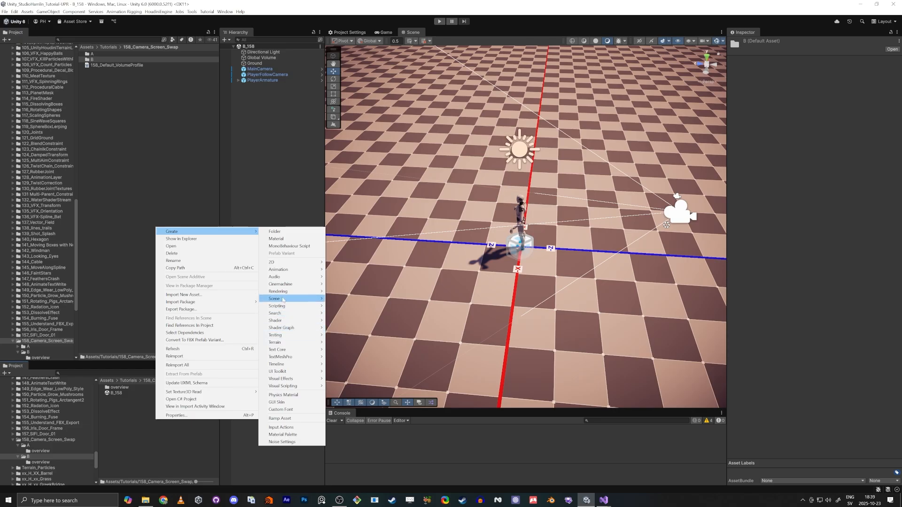
mouse_move(289, 291)
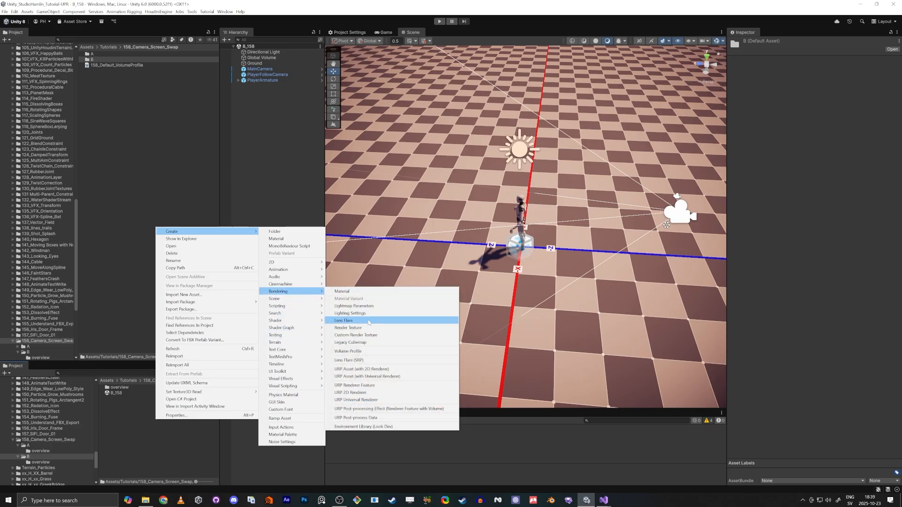
click(387, 376)
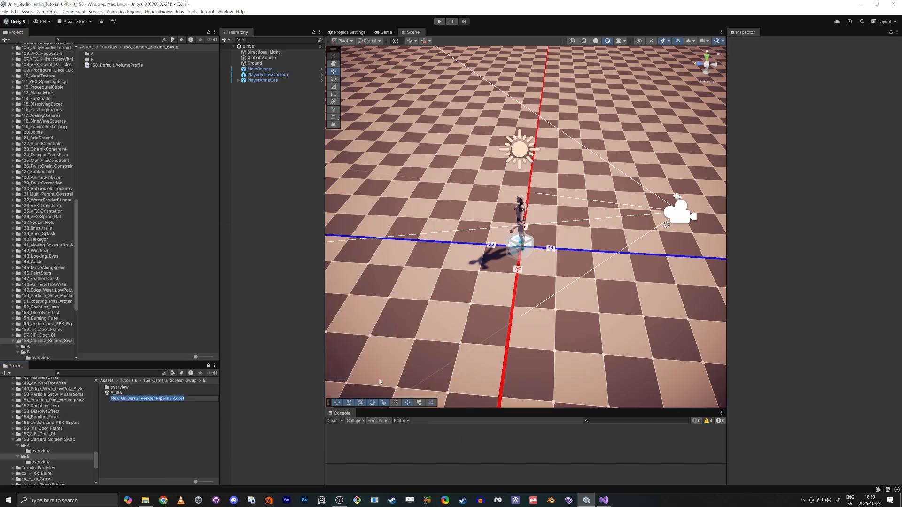
key(Return)
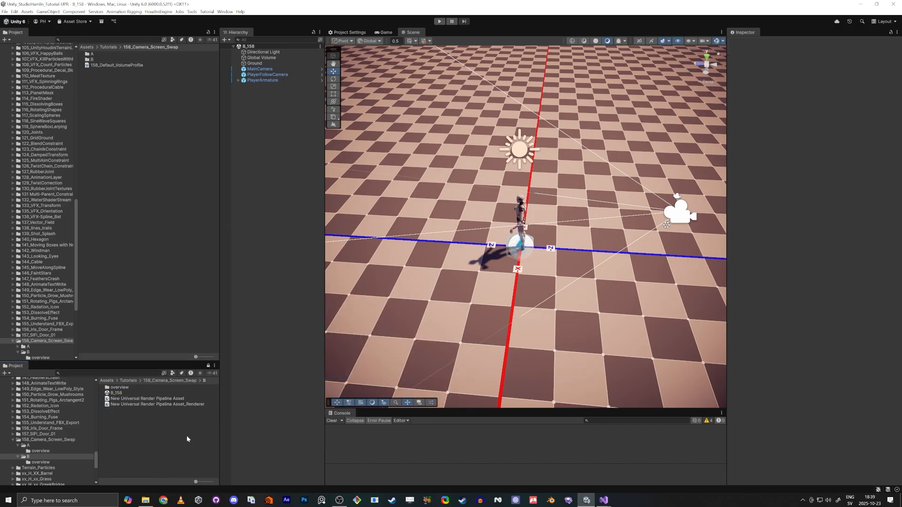
- Delete the New Universal Render Pipeline Asset from the B folder, keeping only its renderer asset
click(151, 405)
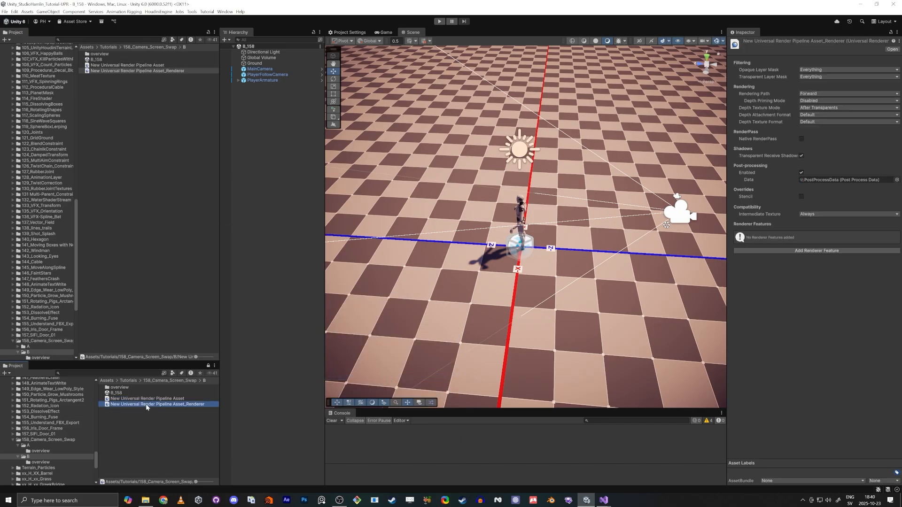
click(140, 398)
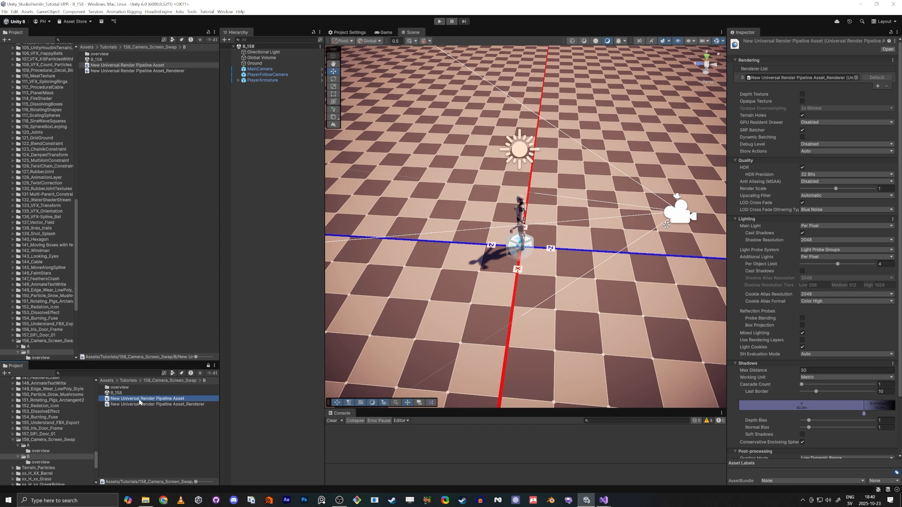
key(Delete)
key(Return)
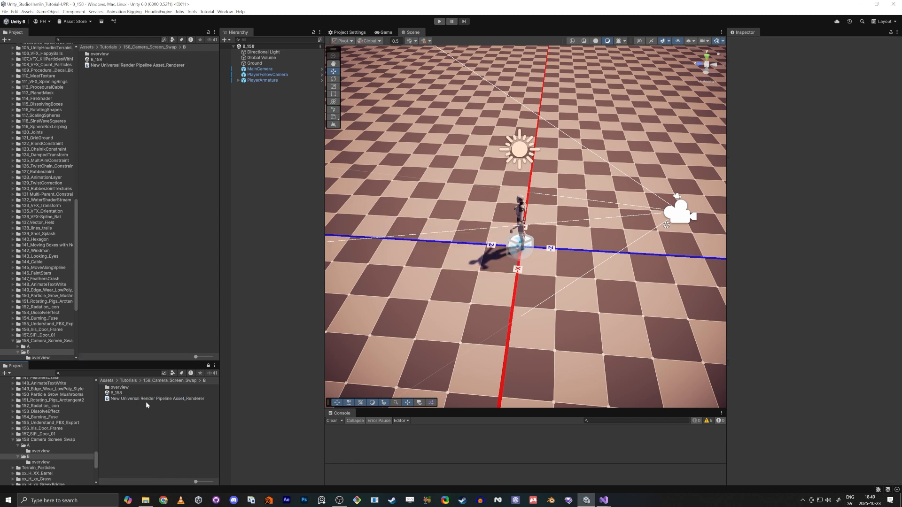
- Locate the default render pipeline asset through the project's Graphics settings and open URP-HighFidelity for inspection
click(155, 398)
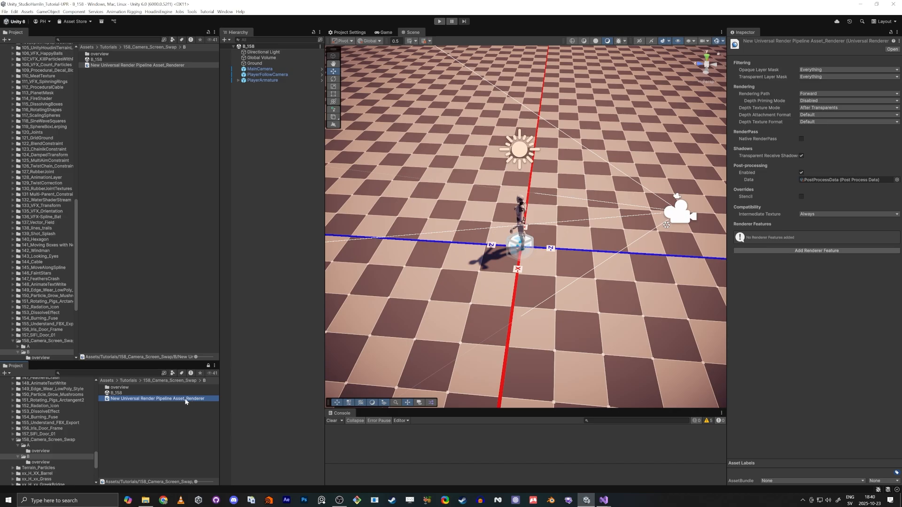
click(354, 32)
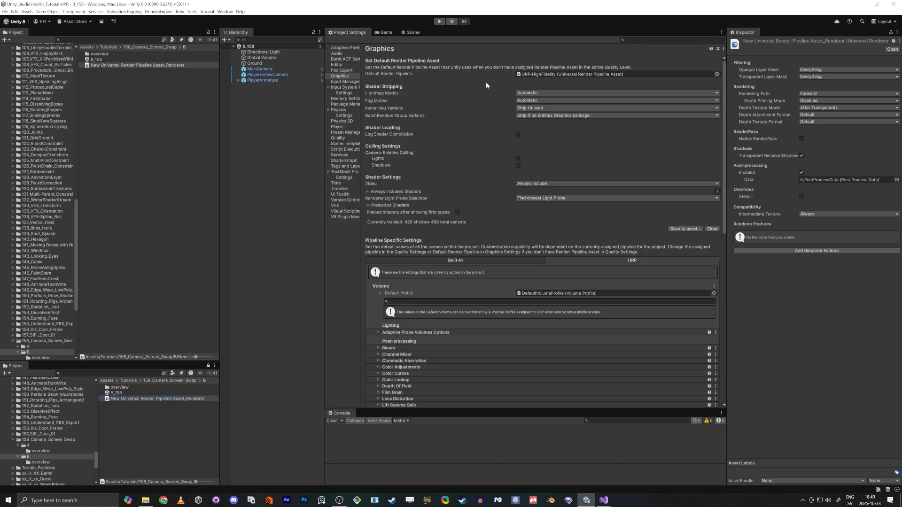
click(540, 74)
click(110, 71)
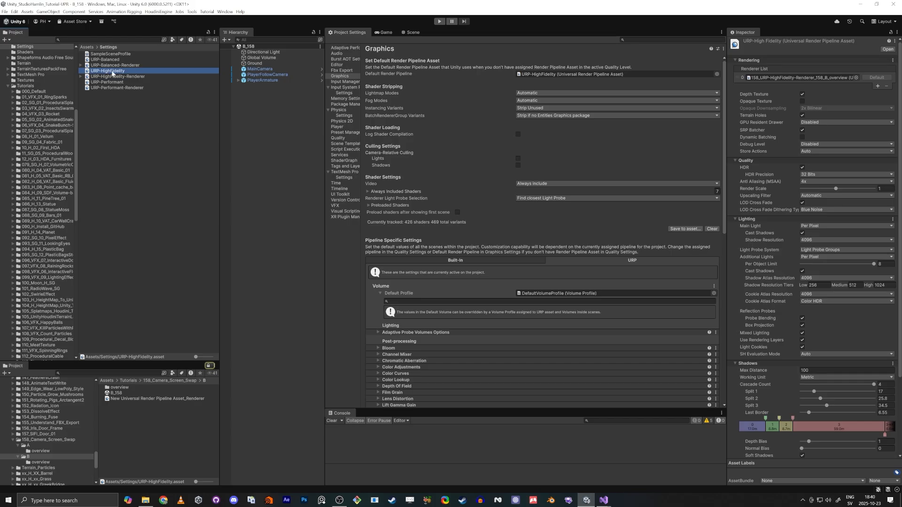
- Replace the renderer in URP-HighFidelity's Renderer List with New Universal Render Pipeline Asset_Renderer, and lock the Inspector on that renderer
drag(127, 402, 811, 80)
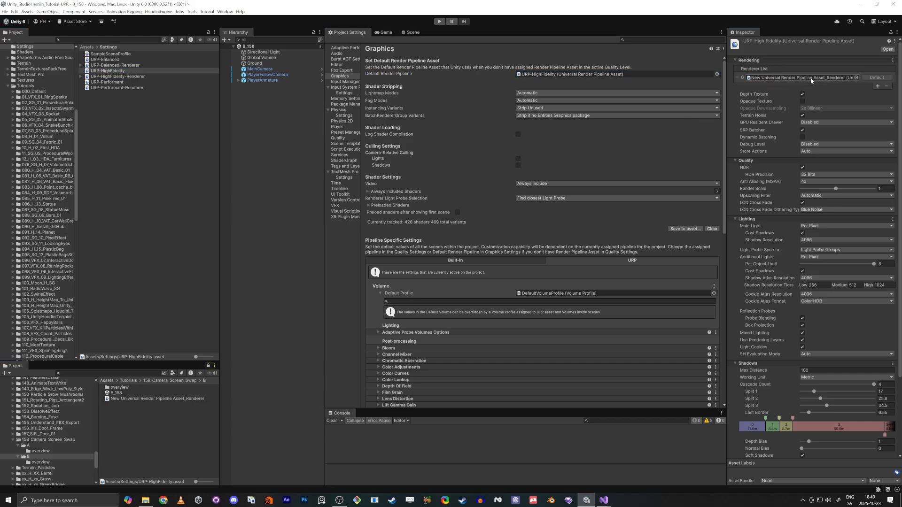
click(160, 399)
click(890, 33)
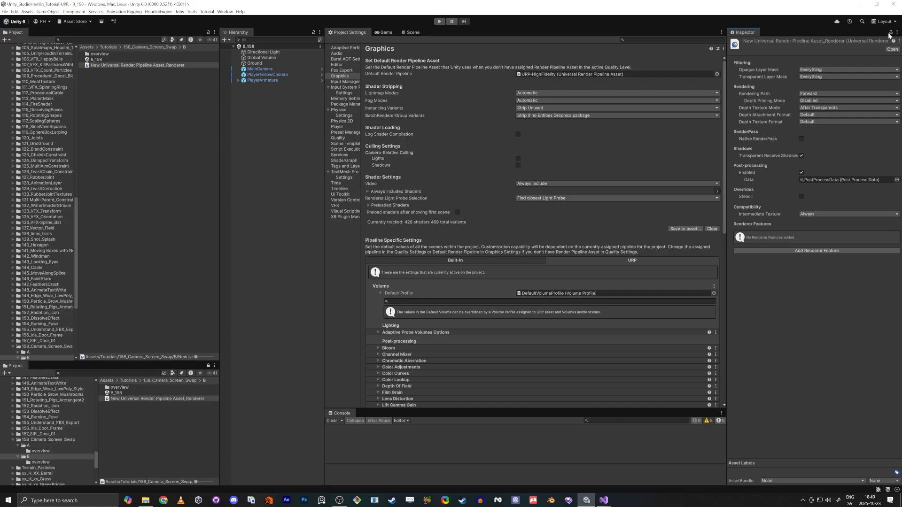
- Add a Full Screen Pass Renderer Feature to the renderer and view its effect around the character in the scene
click(410, 32)
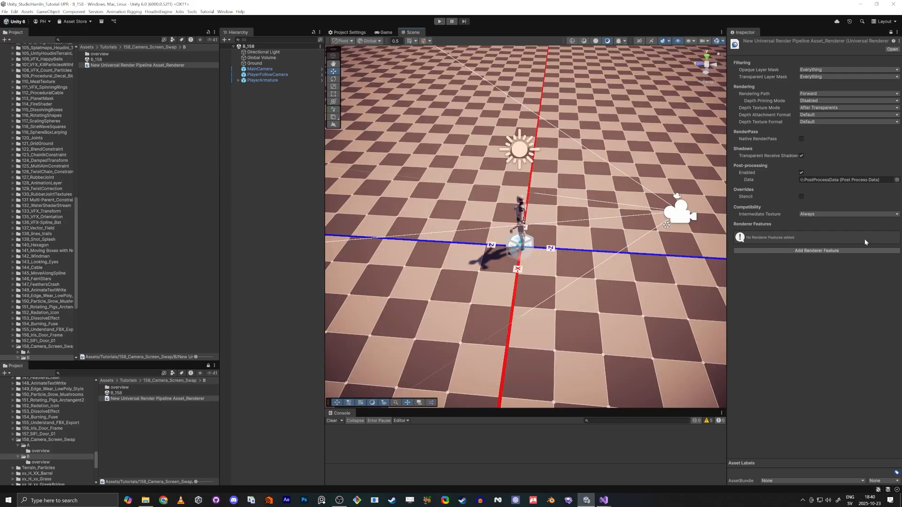
click(836, 251)
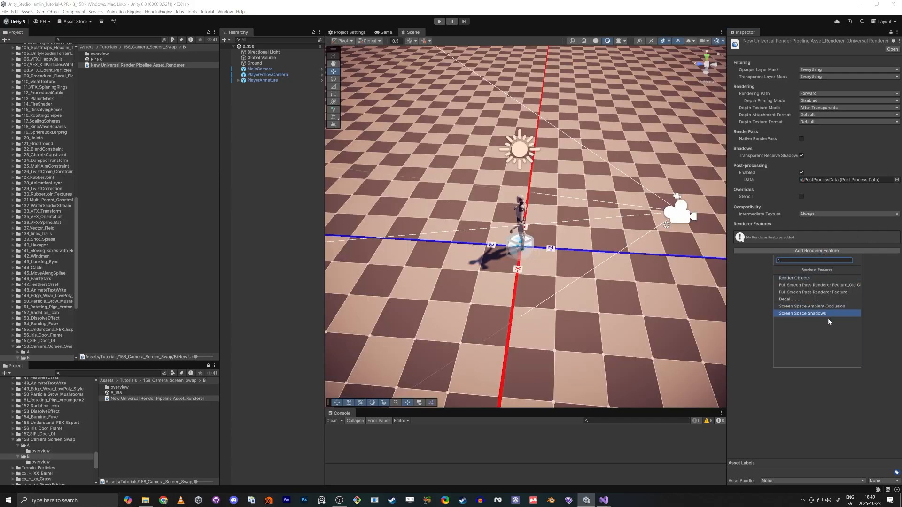
click(819, 292)
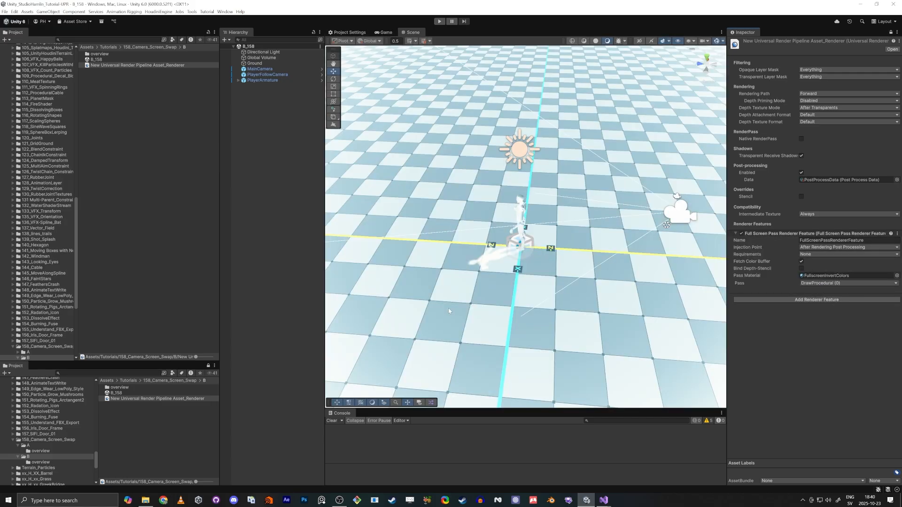
alt+drag(340, 331, 476, 279)
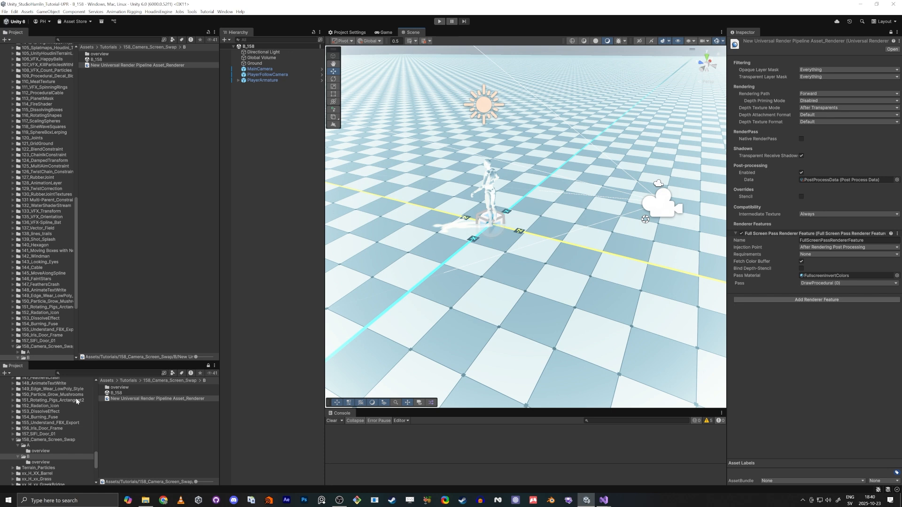
- Create a URP Fullscreen Shader Graph named LoadLevel in the B folder
right_click(125, 429)
mouse_move(175, 237)
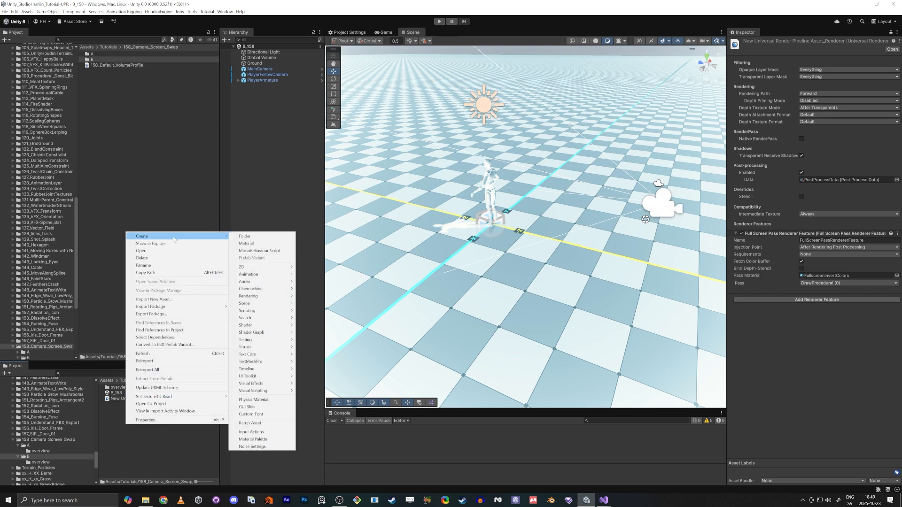
mouse_move(273, 334)
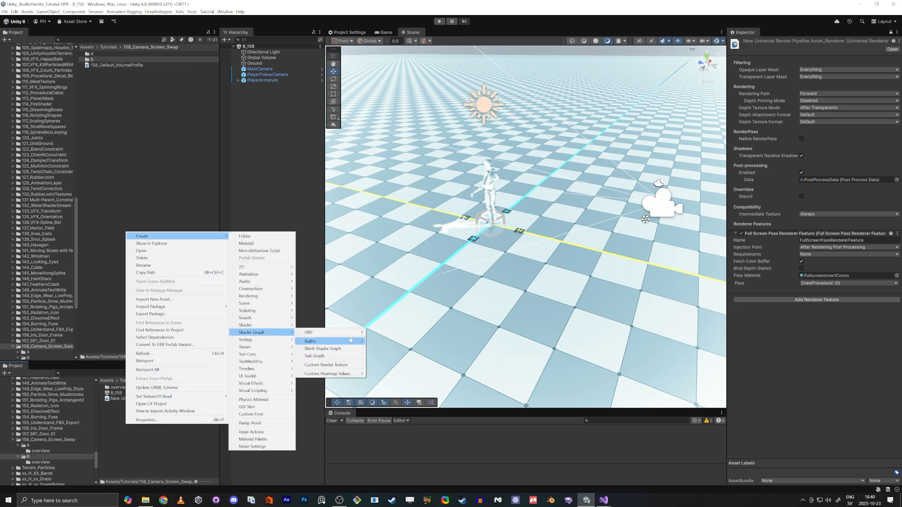
mouse_move(354, 334)
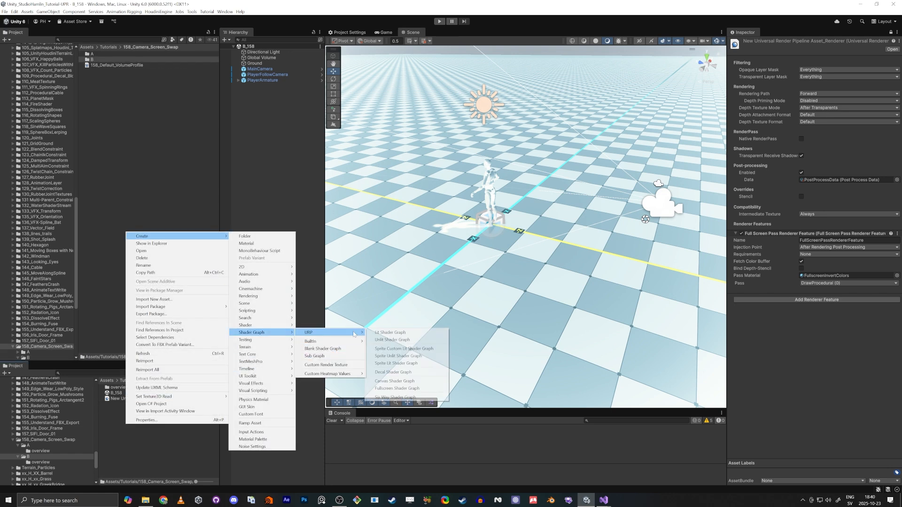
click(397, 389)
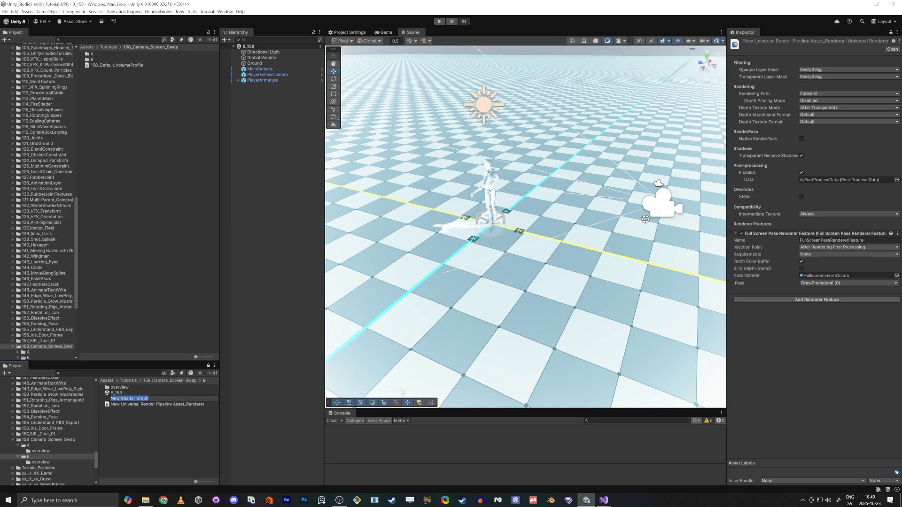
text(LoadLevel)
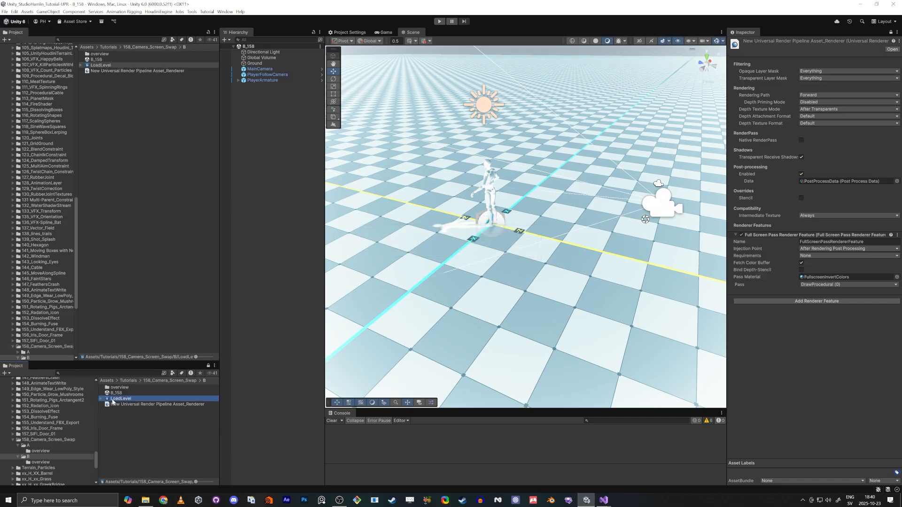
- Create a material named LoadLevel from the LoadLevel shader graph
right_click(113, 401)
mouse_move(160, 212)
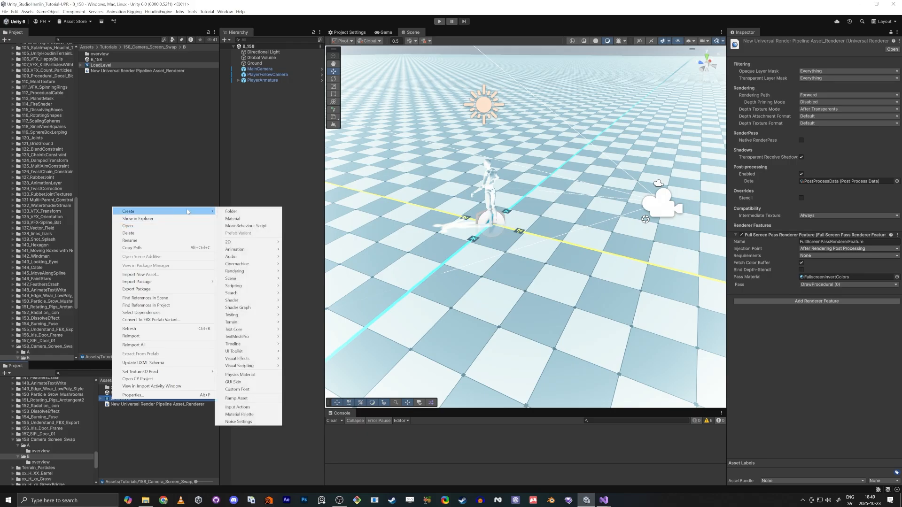
click(260, 226)
text(LoadLevel)
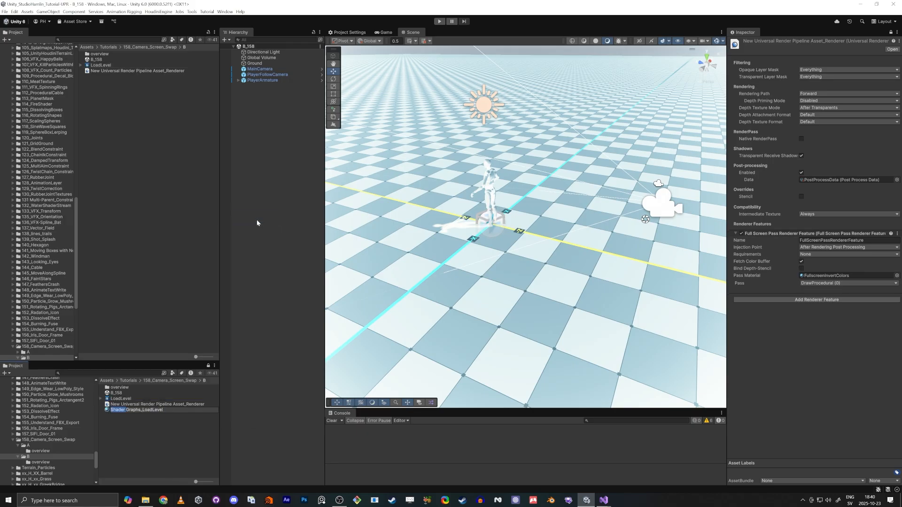
key(Return)
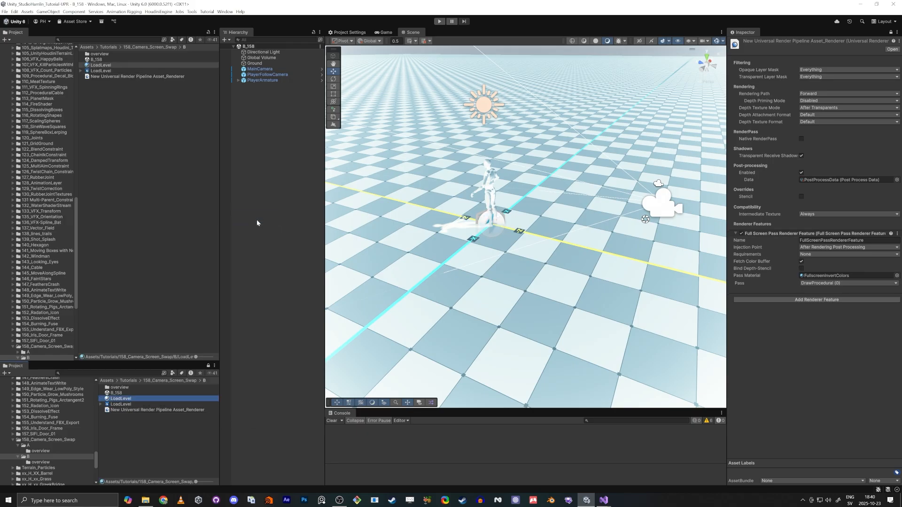
- Rename both the LoadLevel material and the LoadLevel shader graph to LoadLevel_158
click(229, 326)
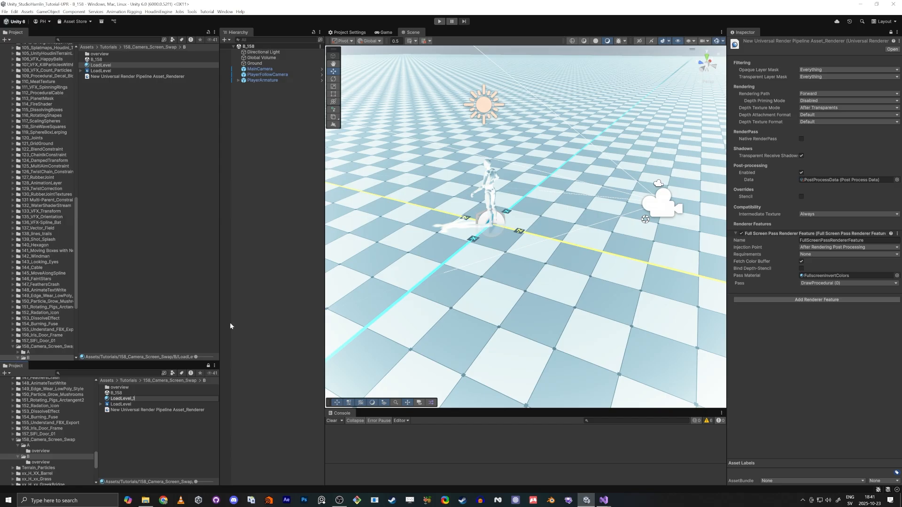
text(58)
key(Return)
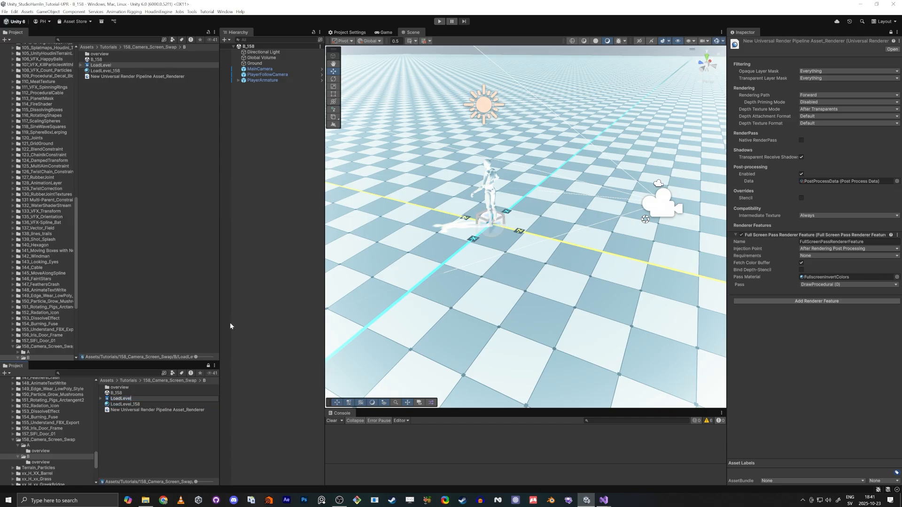
text(158)
key(Return)
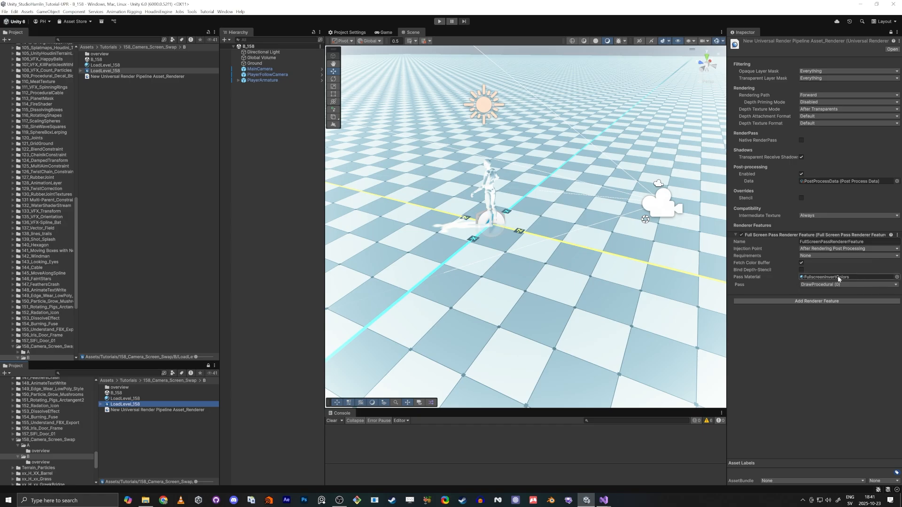
- Assign LoadLevel_158 as the feature's Pass Material and check it in the scene by toggling the feature off and on and hiding gizmos
drag(133, 400, 828, 281)
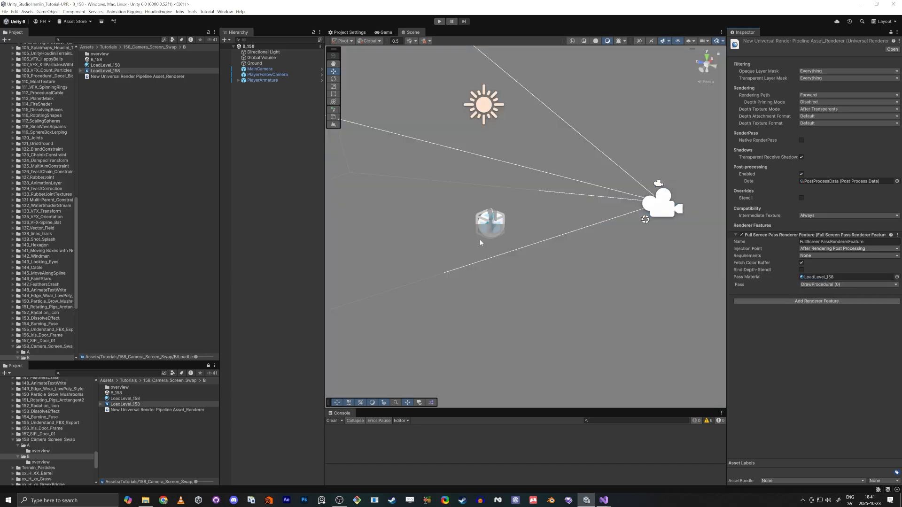
click(743, 236)
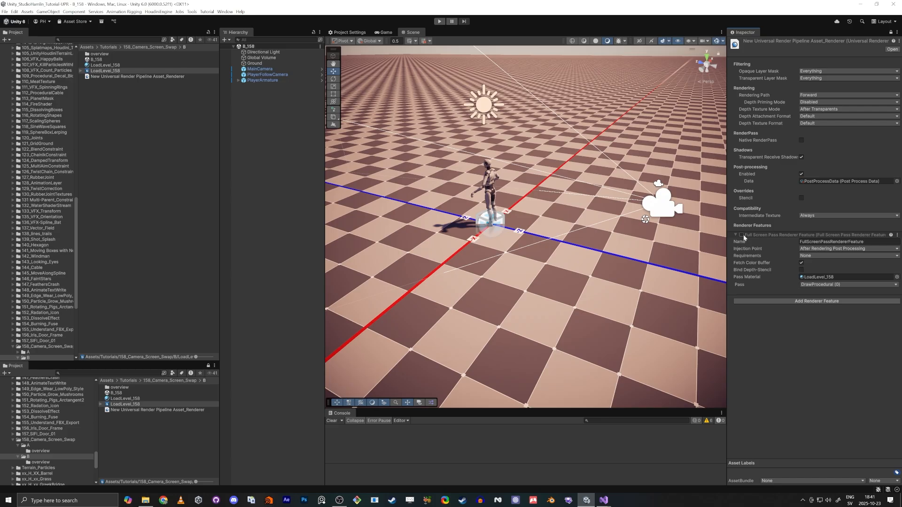
click(742, 235)
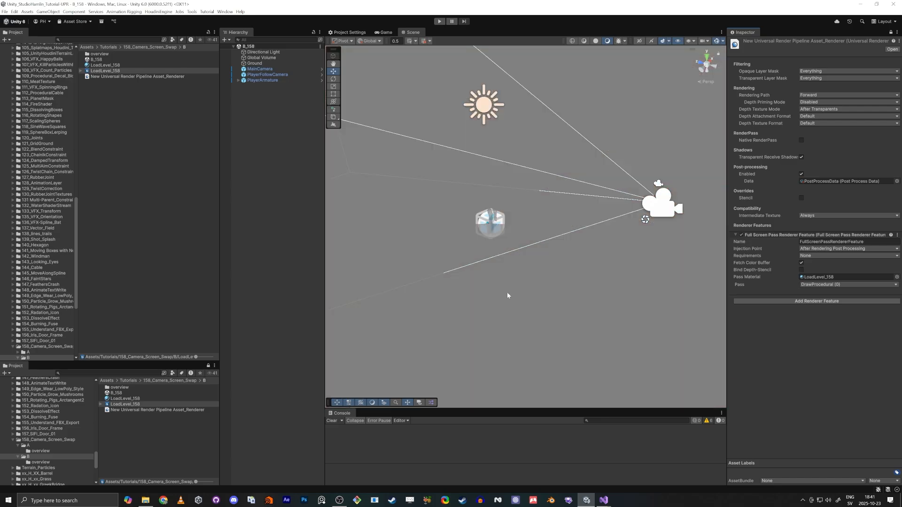
click(717, 41)
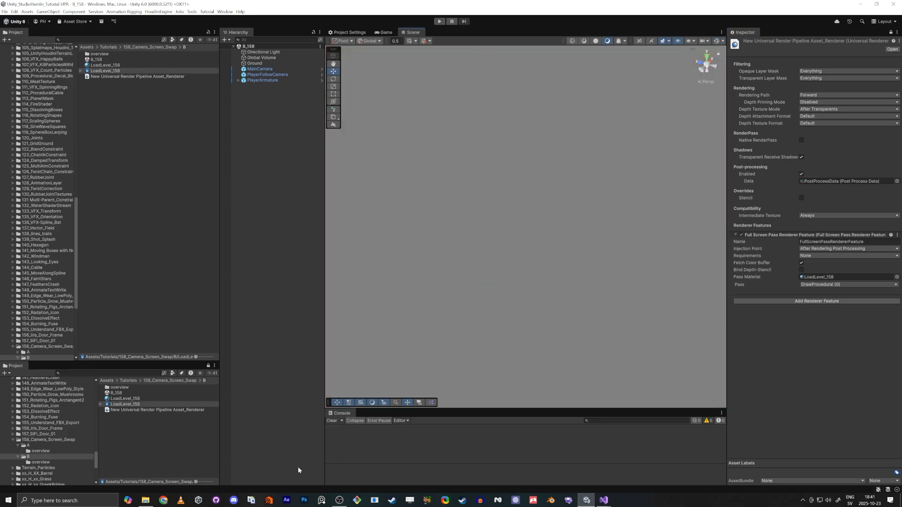
- Open the LoadLevel_158 shader graph and dock the Scene and Game views together below the Inspector
double_click(113, 405)
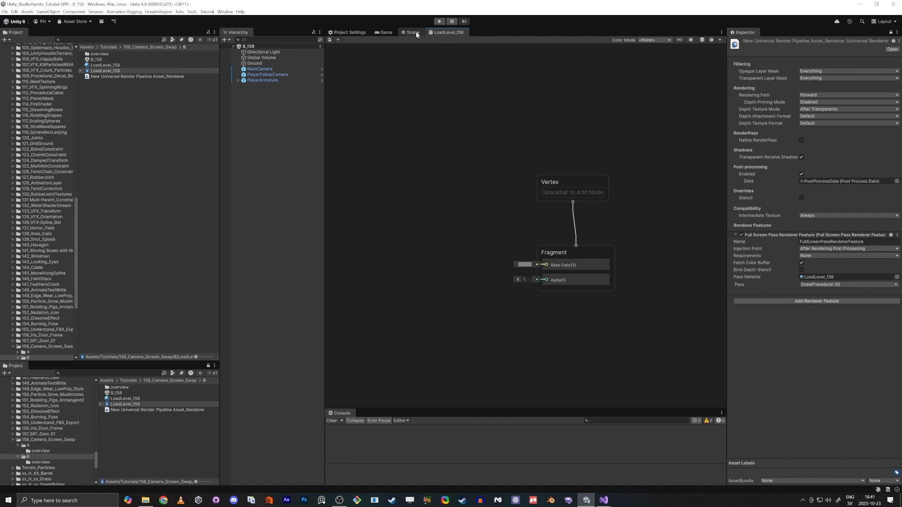
drag(413, 32, 788, 413)
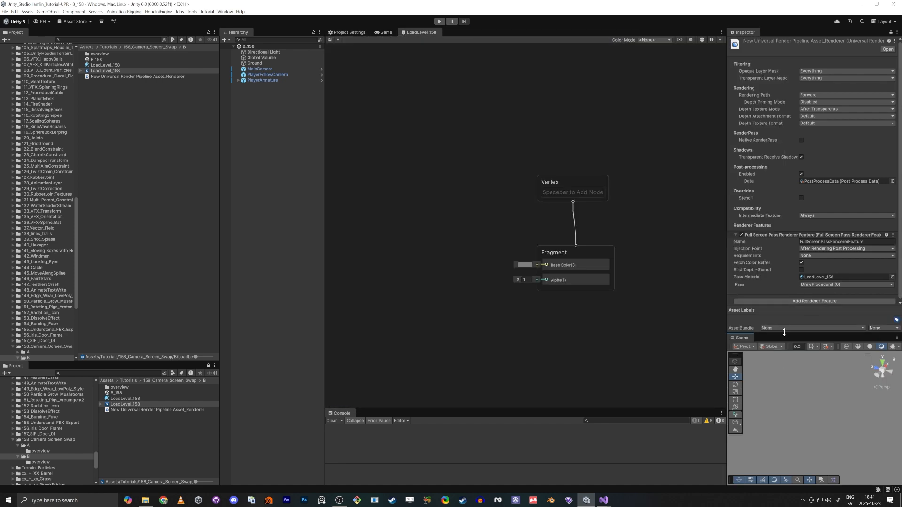
drag(784, 332, 779, 304)
drag(387, 32, 747, 325)
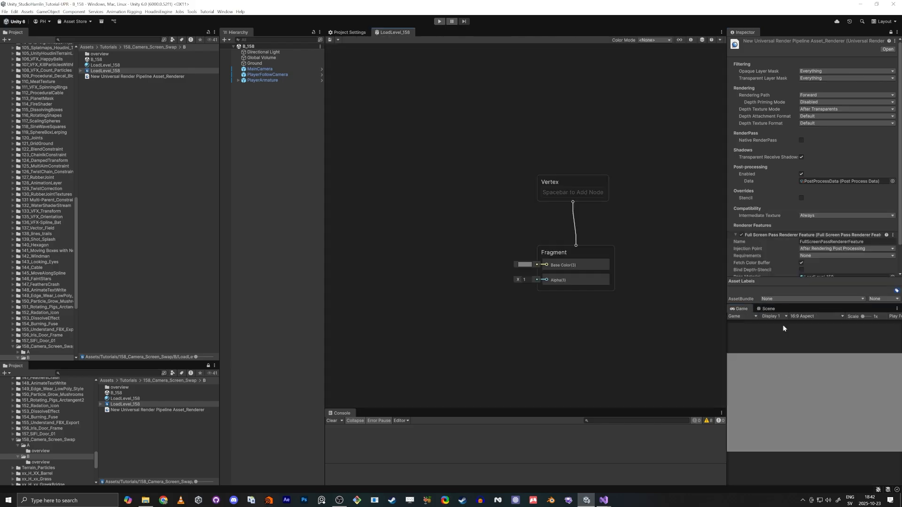
- Set the Fragment's Base Color to a light red and save the shader graph
click(525, 264)
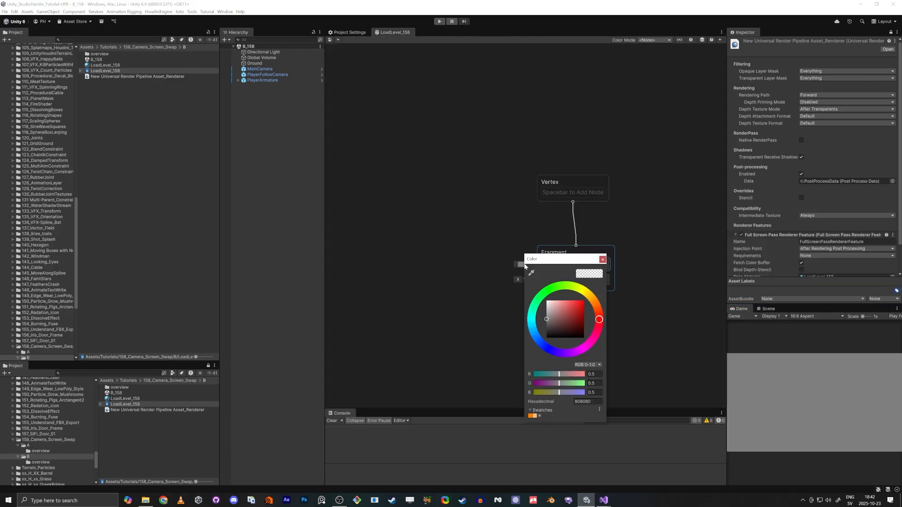
drag(559, 305, 568, 304)
click(603, 259)
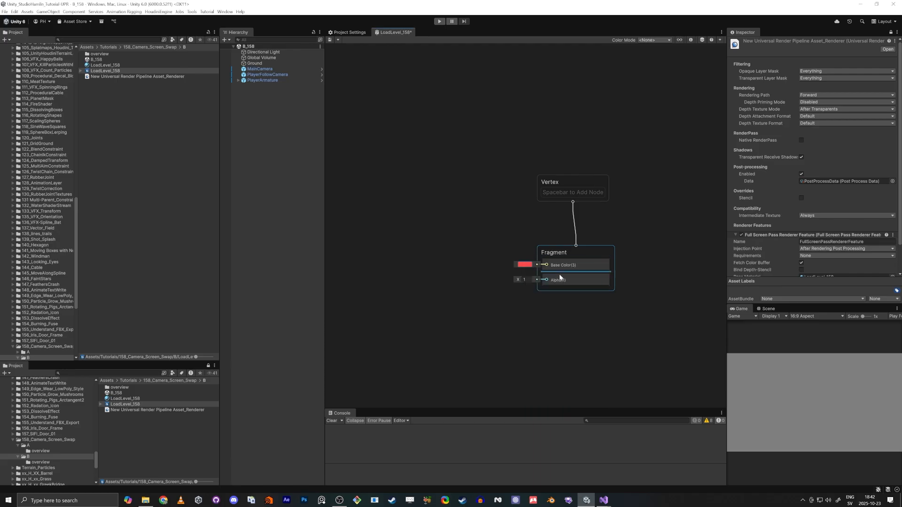
click(330, 41)
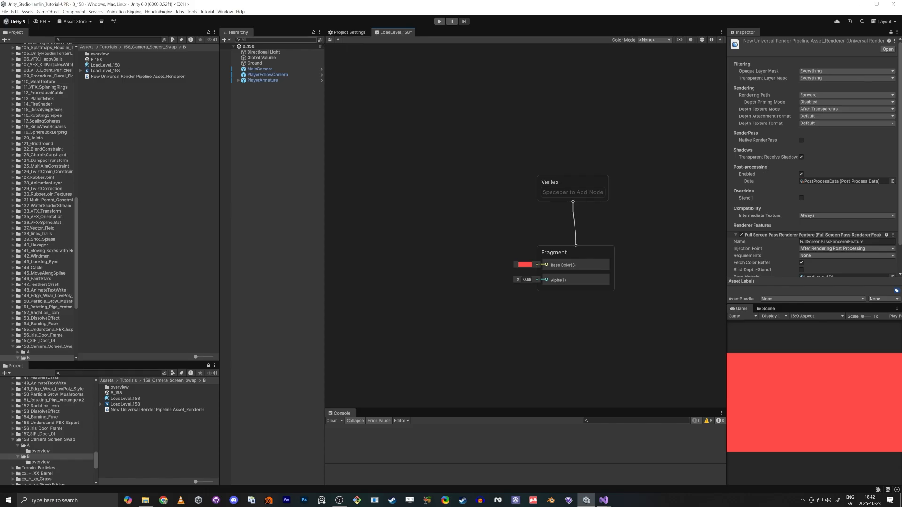
- Set the Fragment's Alpha back to 1 and save the shader graph
click(330, 41)
click(526, 280)
text(1)
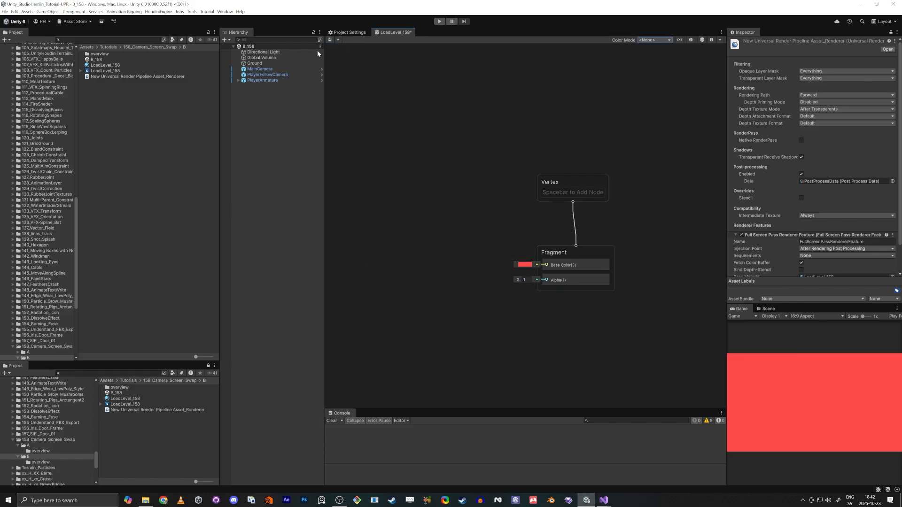
click(330, 40)
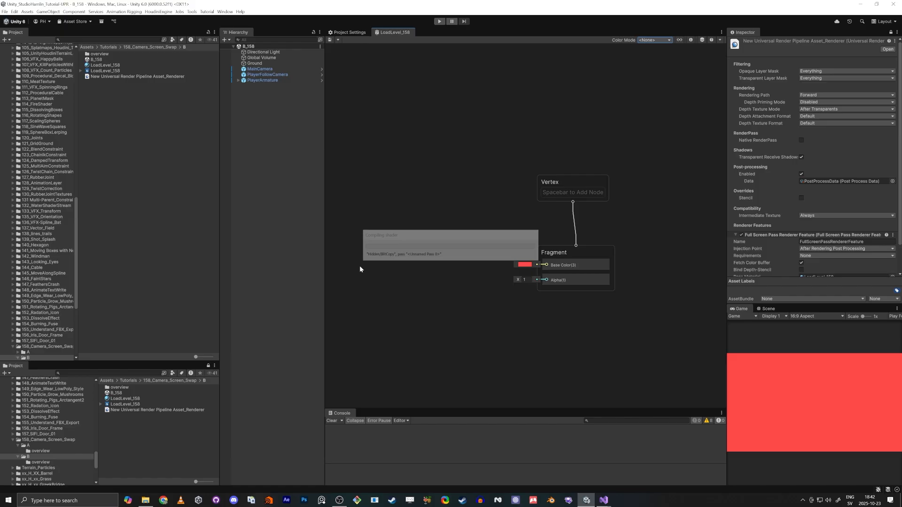
- Add a URP Sample Buffer node to the graph and place it well ahead of the Fragment block
key(space)
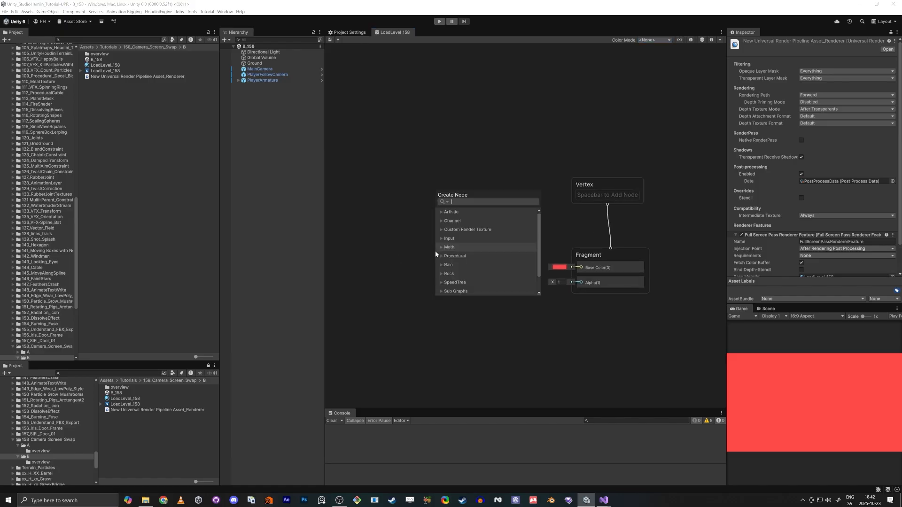
text(urp)
key(Return)
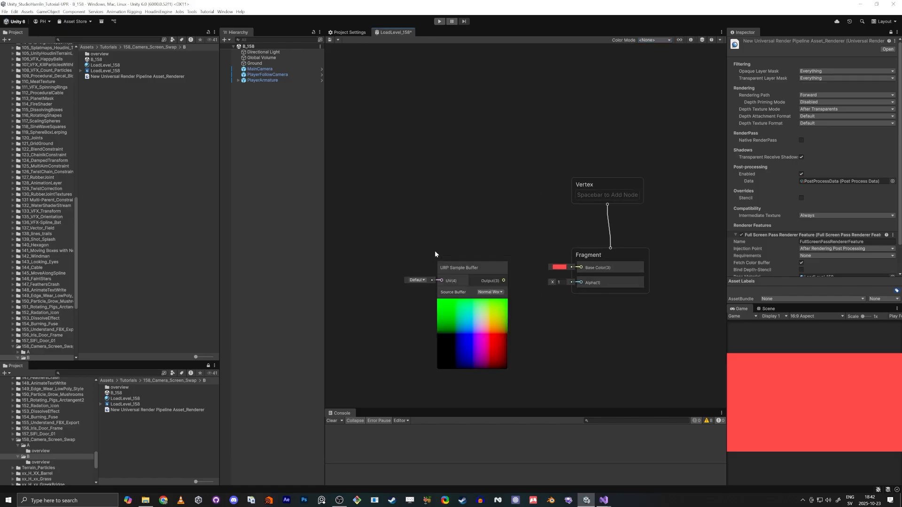
drag(483, 269, 395, 241)
middle_drag(472, 282, 542, 275)
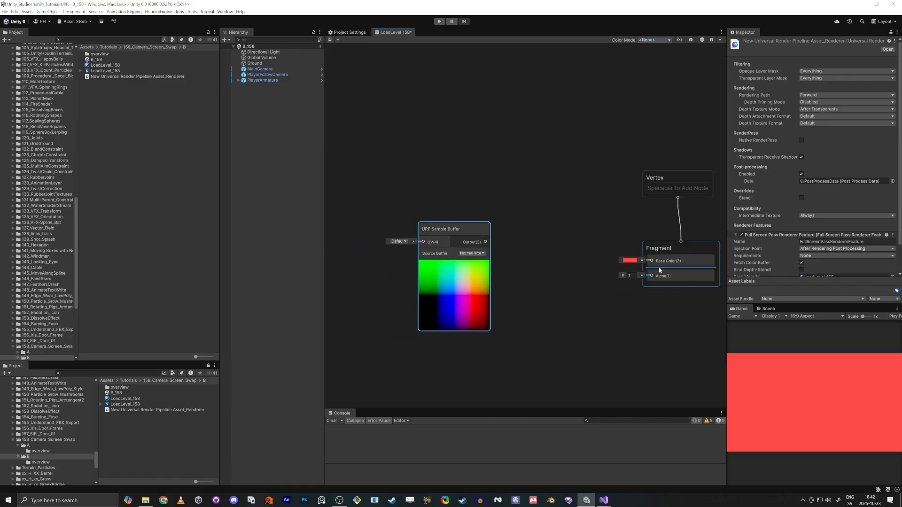
- Connect the URP Sample Buffer's output to the Fragment's Base Color, review its Source Buffer options, and save the shader graph
drag(652, 261, 487, 243)
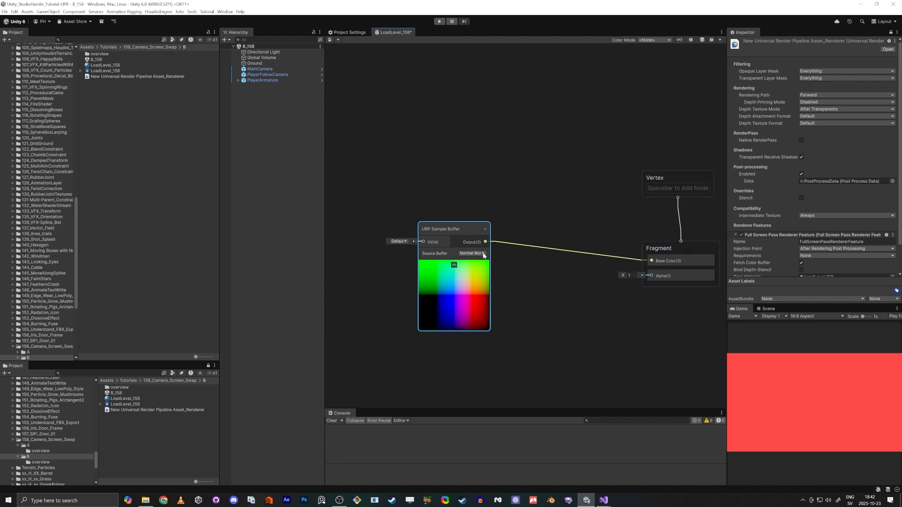
click(470, 254)
click(501, 168)
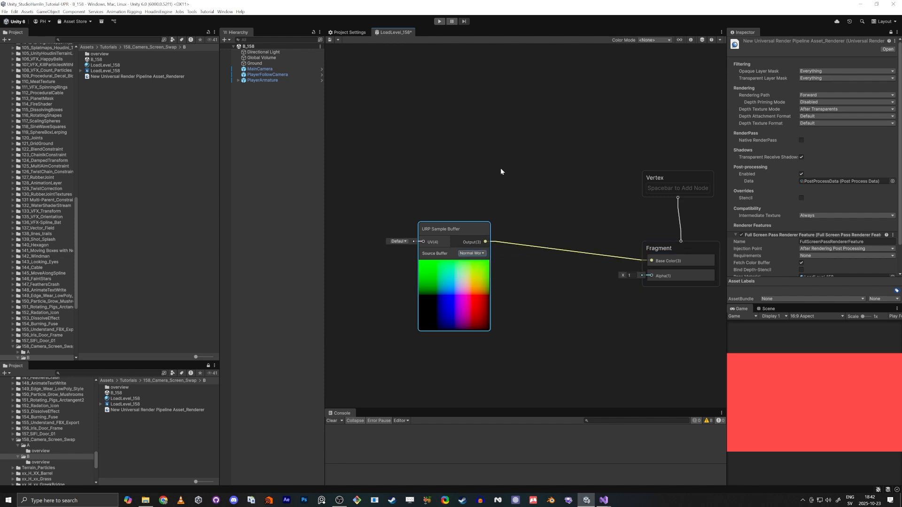
click(330, 39)
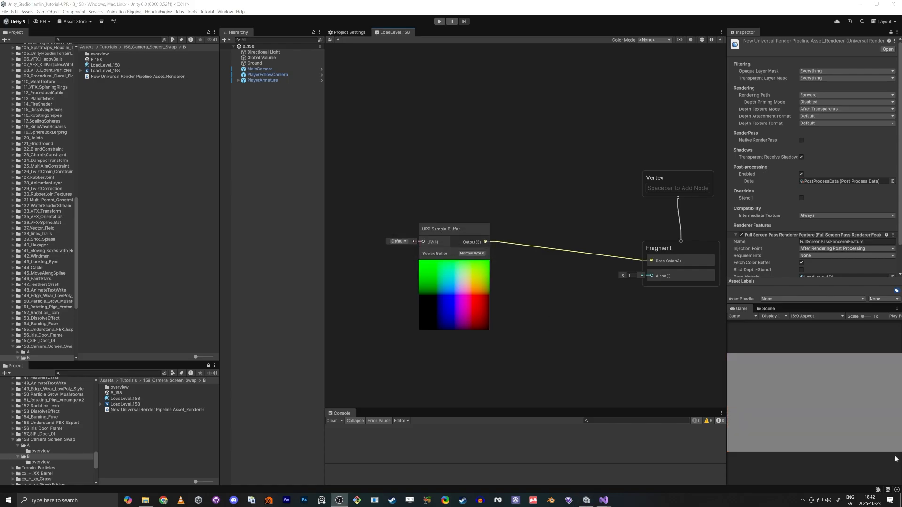
- Set the URP Sample Buffer's Source Buffer to Blit Source and save the shader graph
click(468, 254)
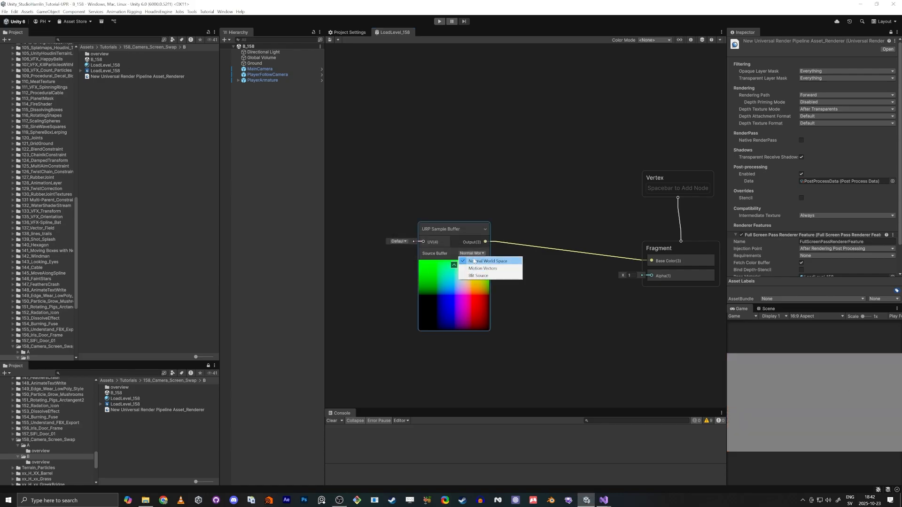
click(474, 276)
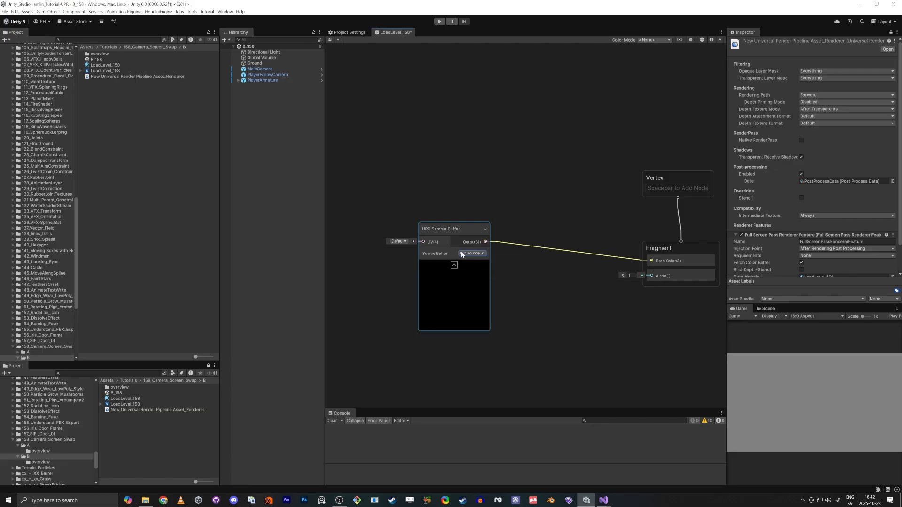
click(330, 41)
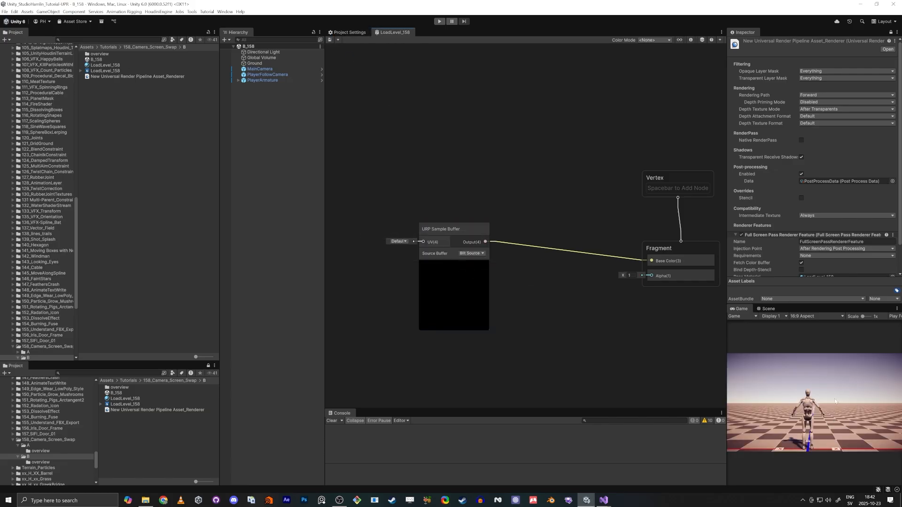
- Move the URP Sample Buffer node farther from the Fragment block and above it to free space between them
drag(446, 230, 427, 246)
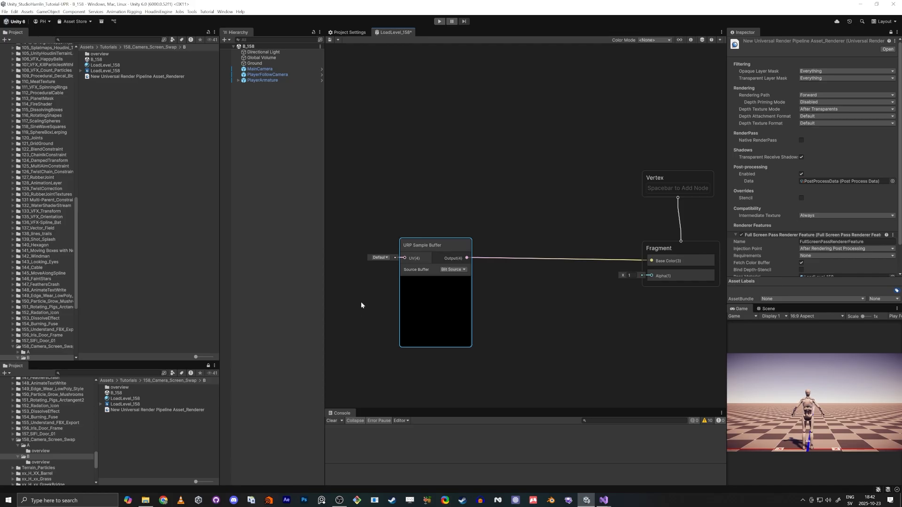
drag(444, 249, 414, 253)
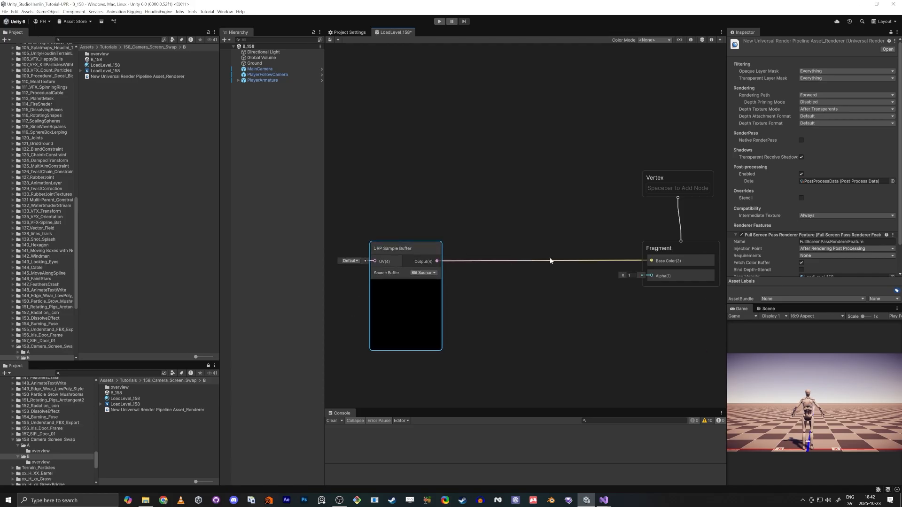
scroll(536, 292, down, 3)
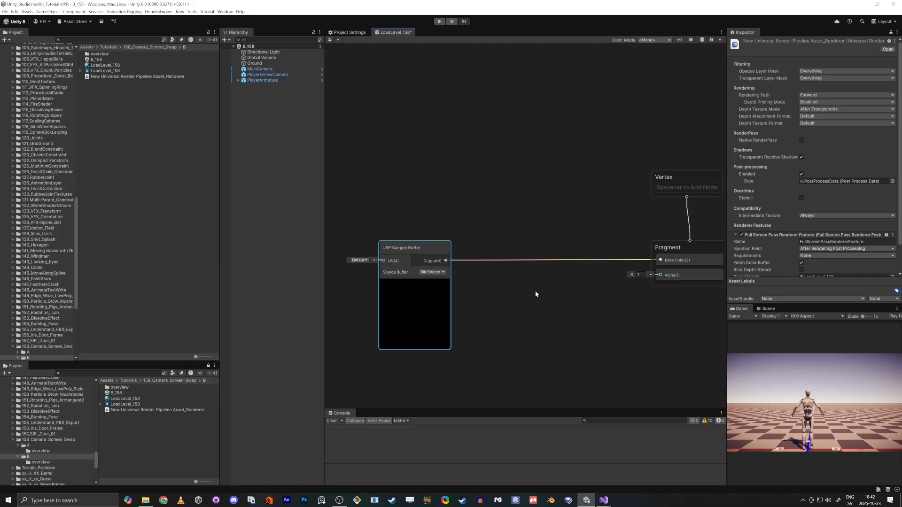
drag(470, 237, 427, 160)
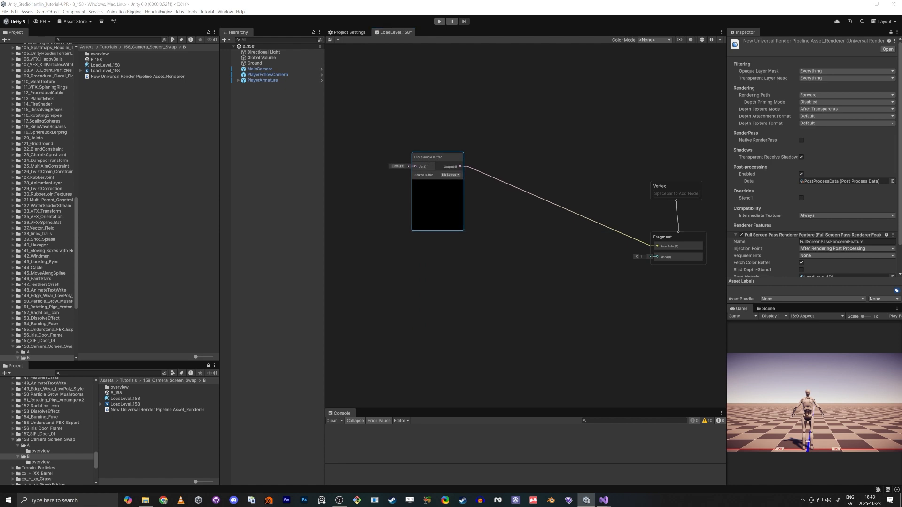
click(545, 175)
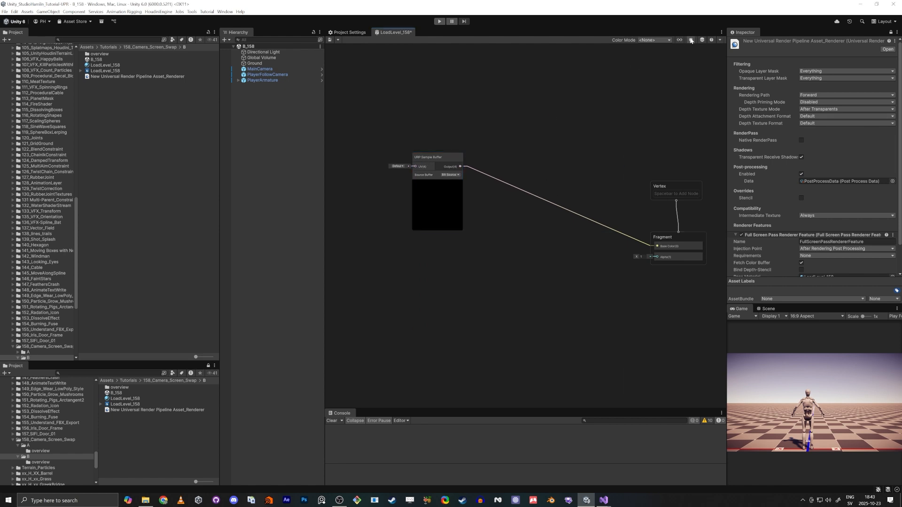
- Show the graph's Blackboard and add a Float property named effect
click(690, 40)
click(690, 40)
click(690, 40)
click(690, 40)
click(679, 41)
click(432, 60)
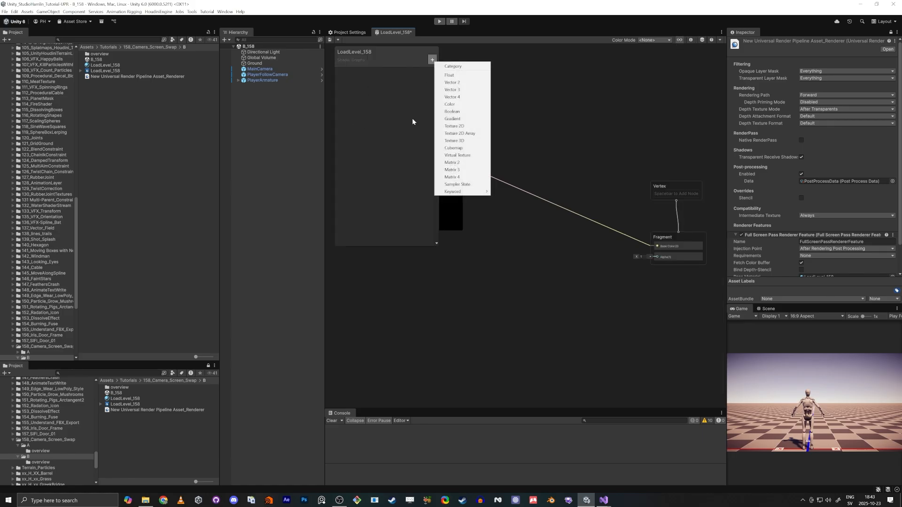
key(Down)
key(Return)
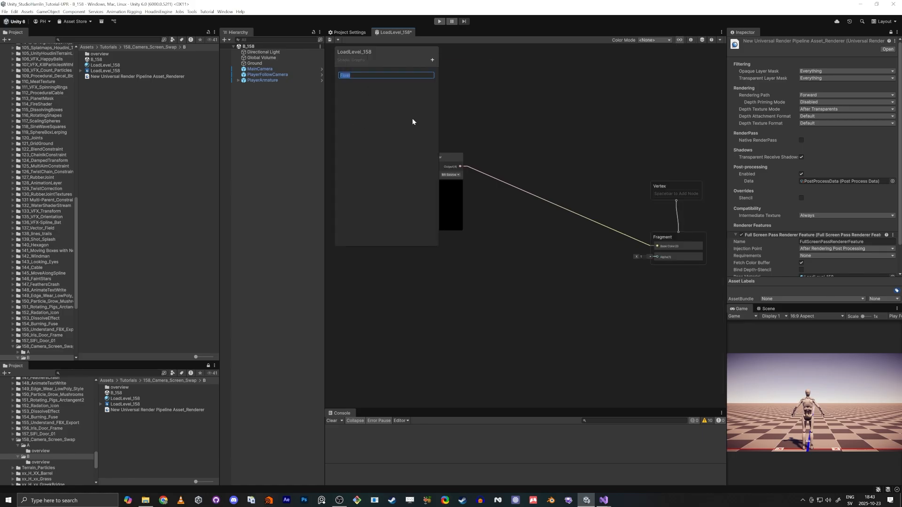
text(Effec)
key(BackSpace)
key(BackSpace)
key(BackSpace)
key(BackSpace)
key(BackSpace)
text(efff)
key(BackSpace)
text(ect)
key(Return)
- Add a Color property with its default name to the Blackboard and select it
click(433, 62)
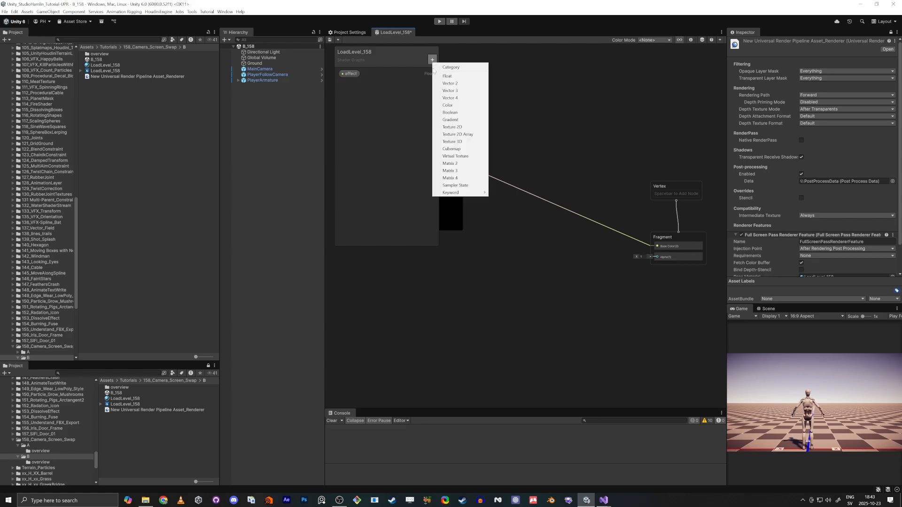
click(449, 106)
key(Return)
click(348, 85)
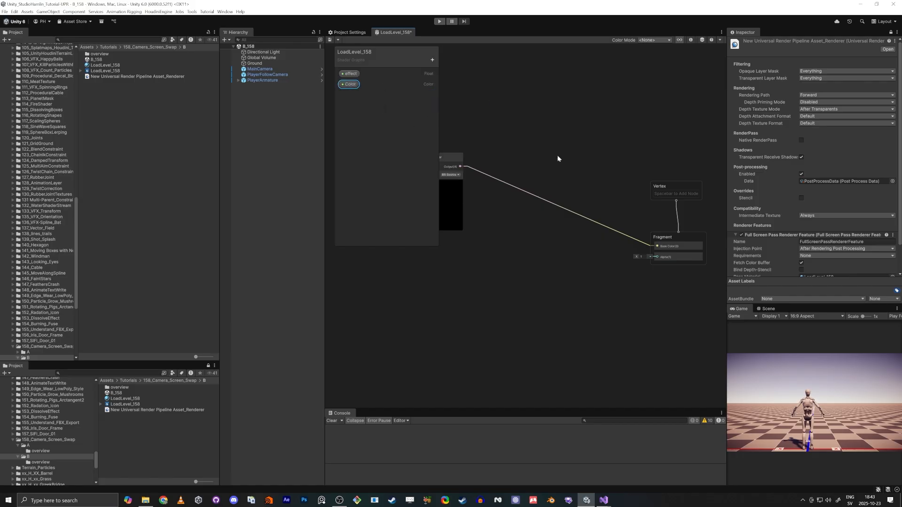
- Unlock the Inspector, show the Graph Inspector, and set the Color property's default value to white with alpha 1
click(891, 32)
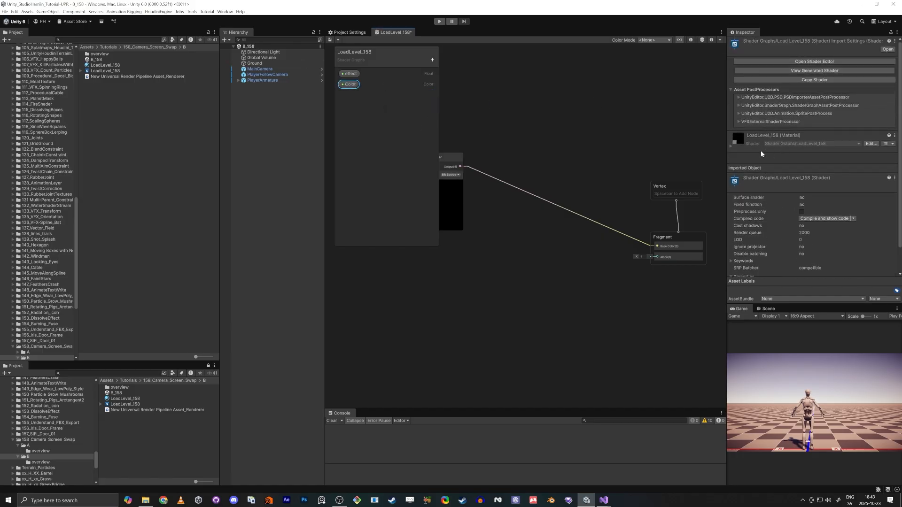
click(690, 40)
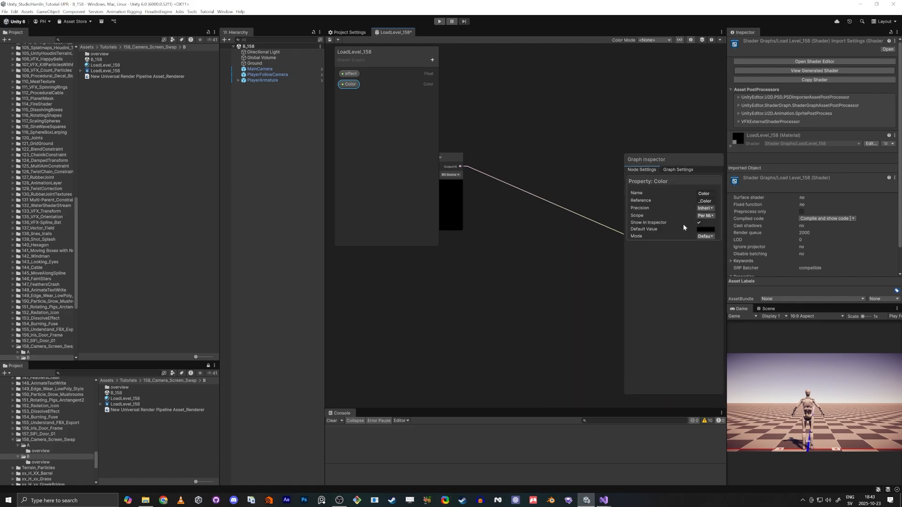
click(706, 230)
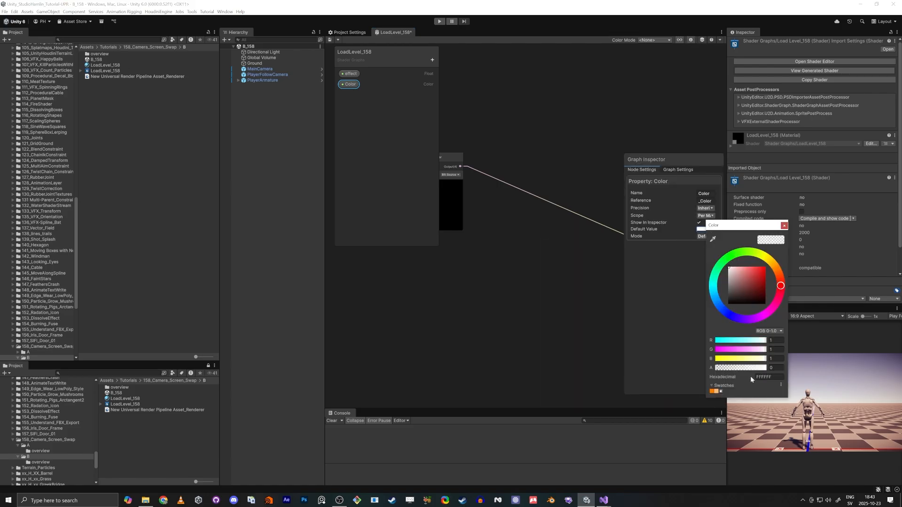
click(774, 368)
text(1)
click(784, 225)
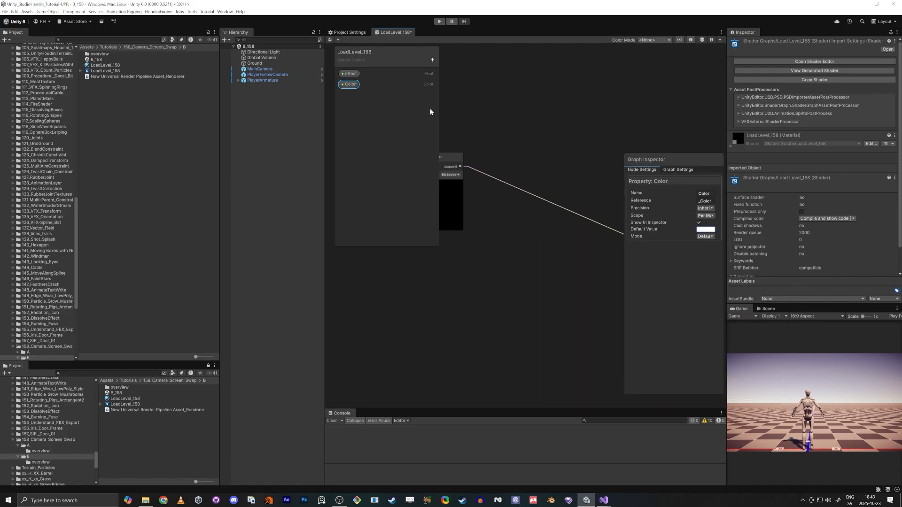
- Maximize the shader graph window and move the URP Sample Buffer node roughly level with the Fragment block
scroll(537, 141, down, 5)
click(476, 251)
key(shift+space)
middle_drag(171, 328, 286, 330)
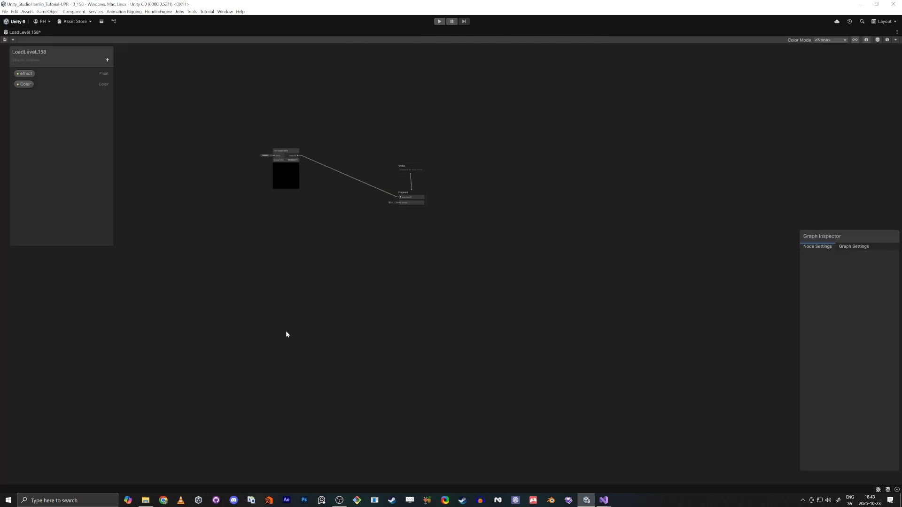
scroll(344, 181, up, 9)
middle_drag(183, 130, 279, 165)
drag(174, 102, 189, 225)
- Insert a Lerp node between the URP Sample Buffer and Fragment, wiring the buffer's output to A and the Lerp's Out to Base Color
click(368, 314)
key(space)
text(lerp)
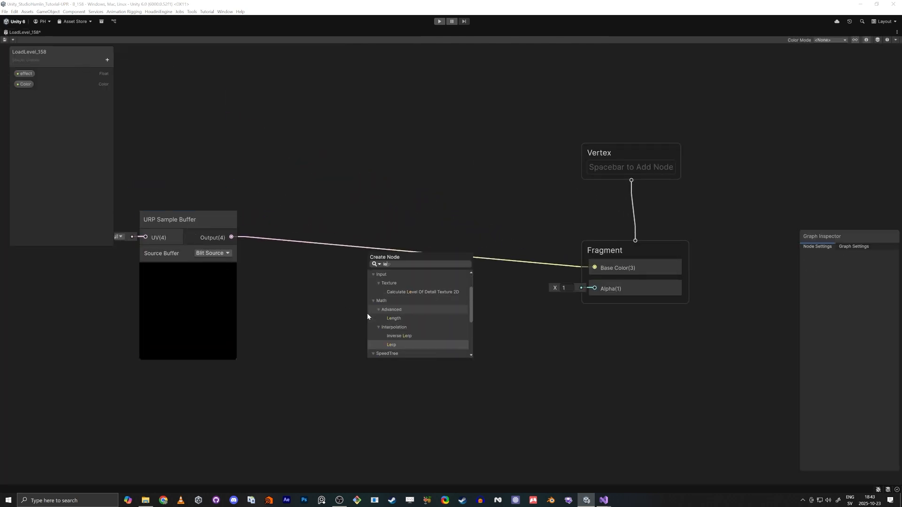
key(Return)
drag(231, 237, 375, 351)
drag(461, 351, 594, 268)
drag(417, 331, 405, 248)
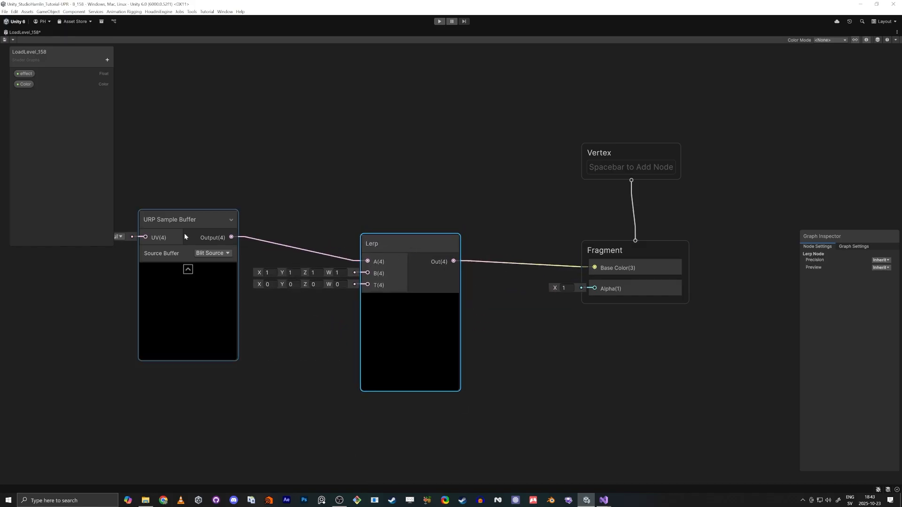
- Collapse the URP Sample Buffer's preview and move the node well above the Lerp's input side
drag(186, 221, 162, 249)
middle_drag(232, 232, 445, 195)
drag(375, 207, 422, 81)
click(360, 176)
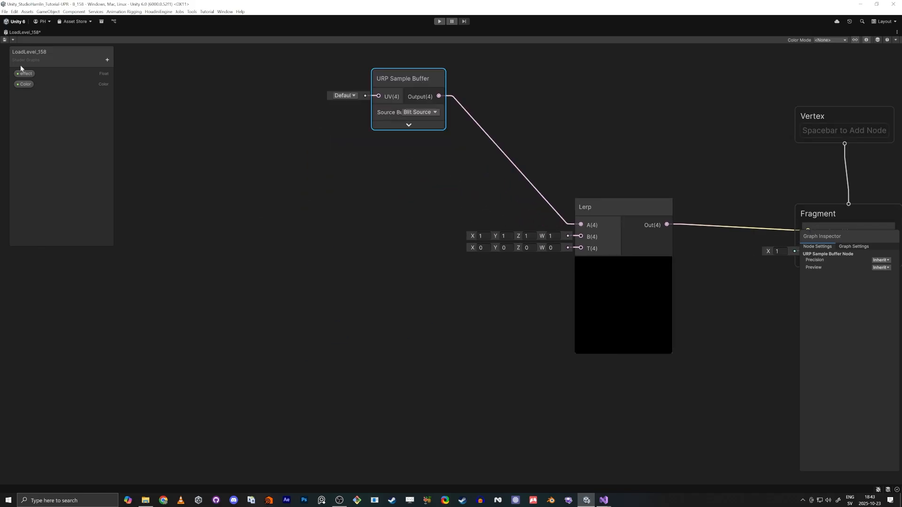
- Connect the Color property to the Lerp's B input and the effect property, switched to Slider mode, to its T input
drag(25, 84, 581, 236)
drag(25, 74, 528, 312)
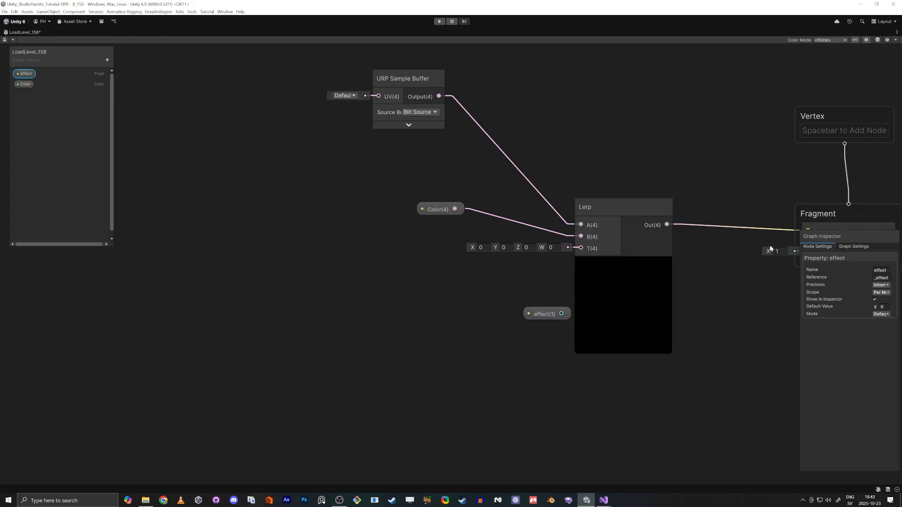
click(881, 314)
click(878, 336)
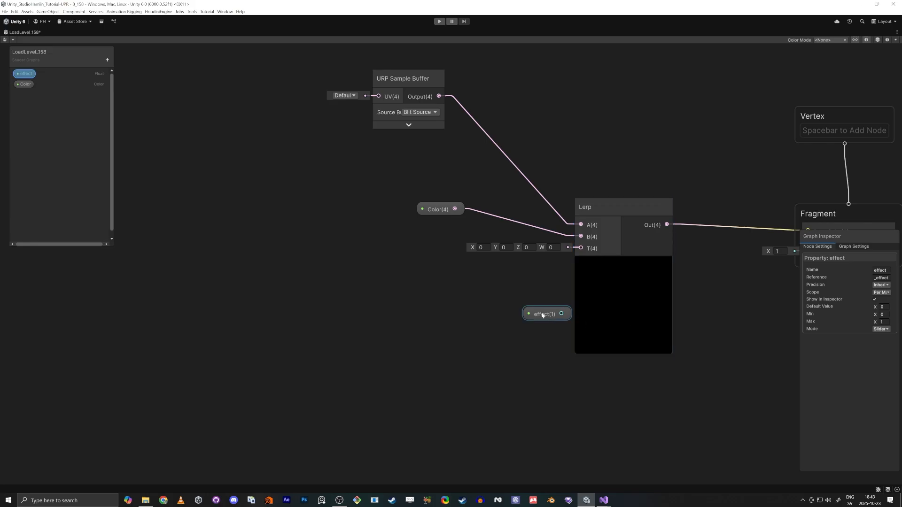
drag(547, 314, 581, 248)
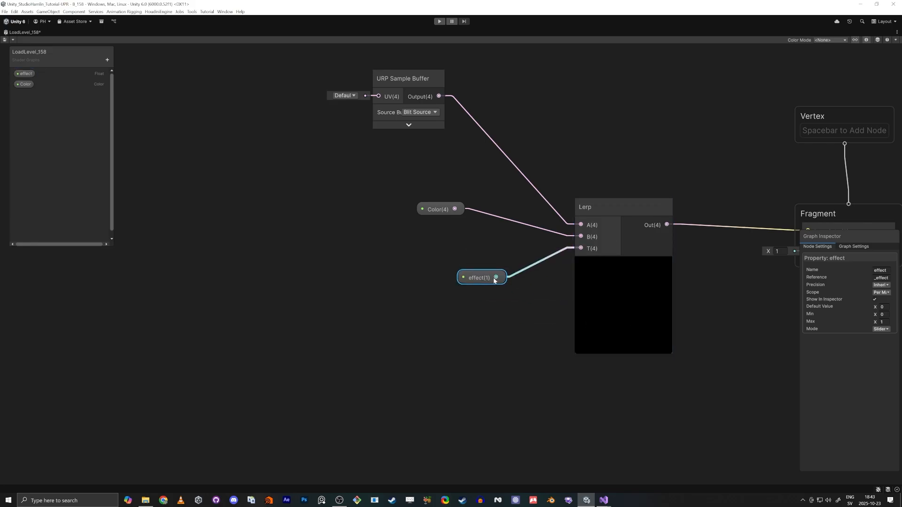
drag(494, 277, 530, 252)
- Arrange the URP Sample Buffer, Color and effect nodes neatly ahead of the Lerp and save the shader graph
drag(401, 84, 422, 104)
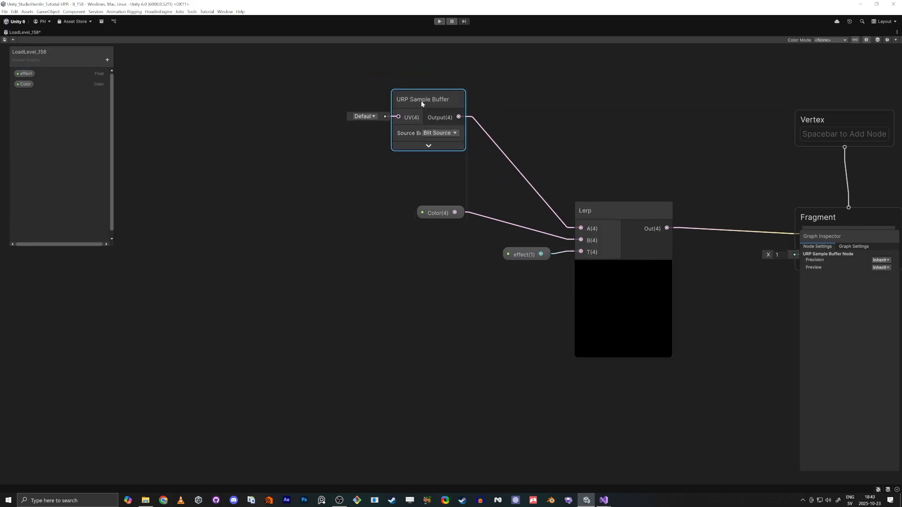
drag(525, 254, 525, 281)
drag(443, 214, 479, 234)
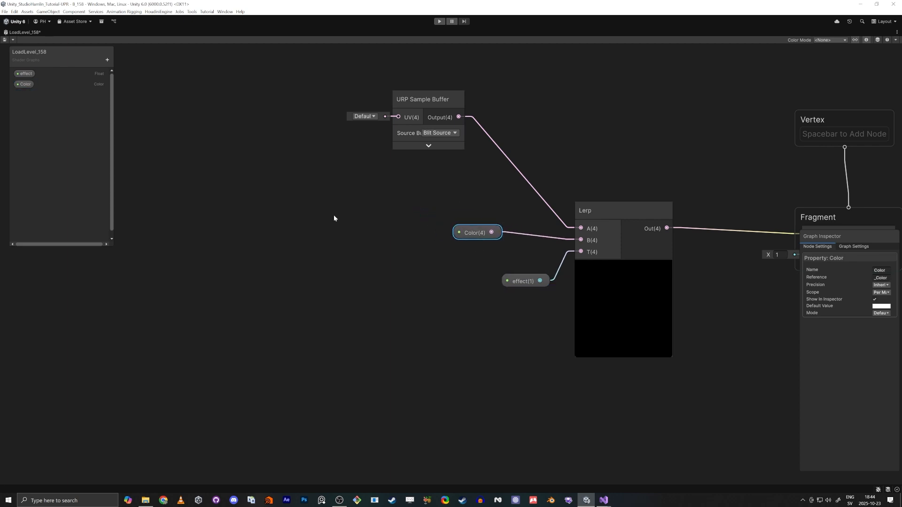
click(3, 39)
middle_drag(495, 338, 314, 340)
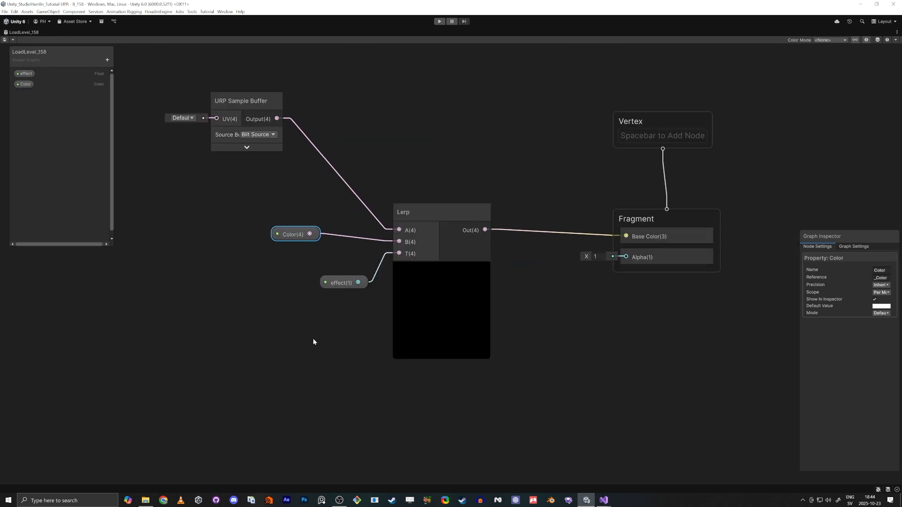
- Restore the editor layout and test the LoadLevel_158 material's effect slider, returning it to 0
key(shift+space)
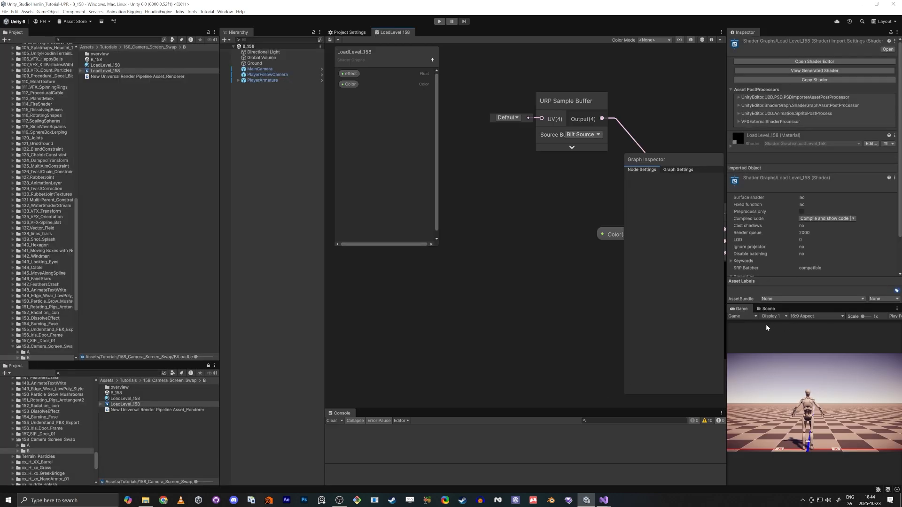
click(113, 399)
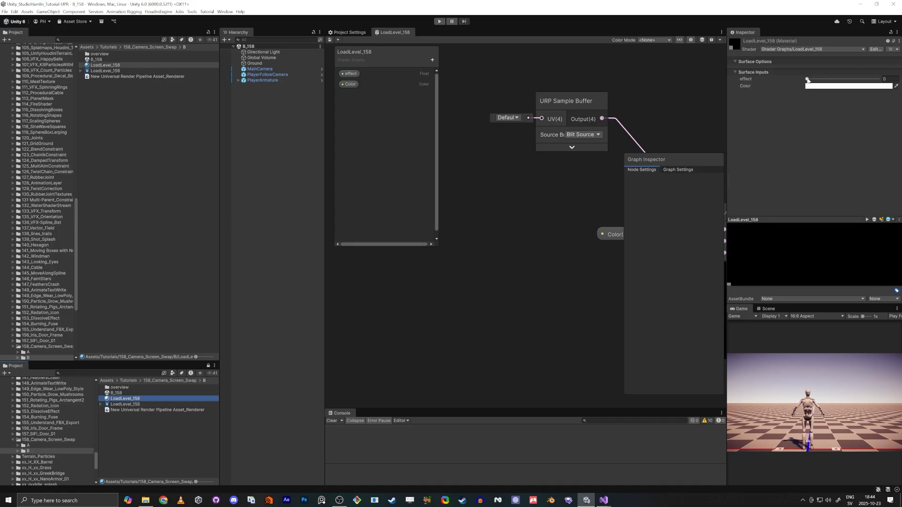
drag(808, 79, 779, 88)
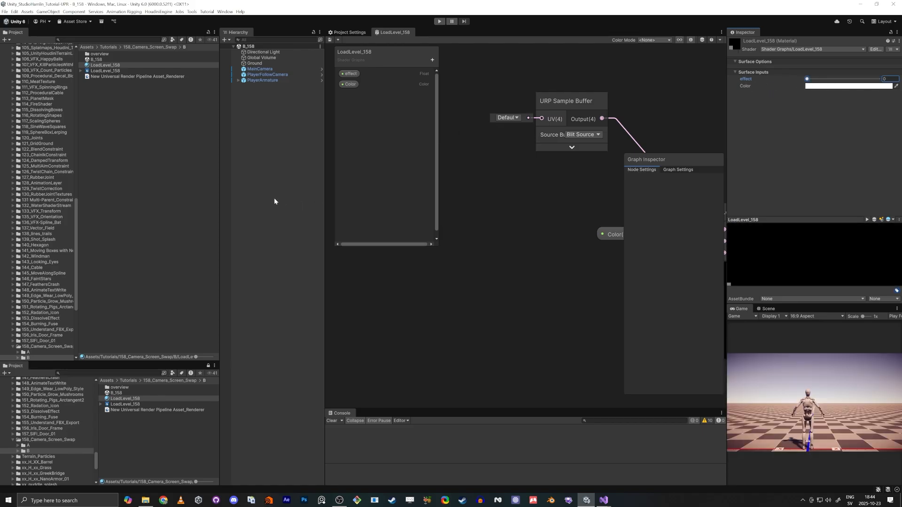
- Clear the selection and dock the Scene view in the same group as Project Settings and the shader graph
click(277, 171)
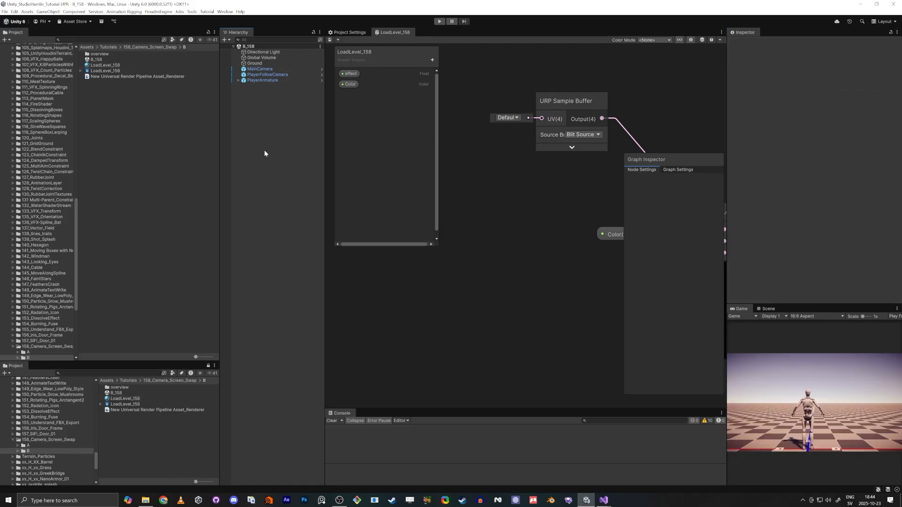
right_click(264, 150)
click(287, 92)
drag(768, 308, 338, 50)
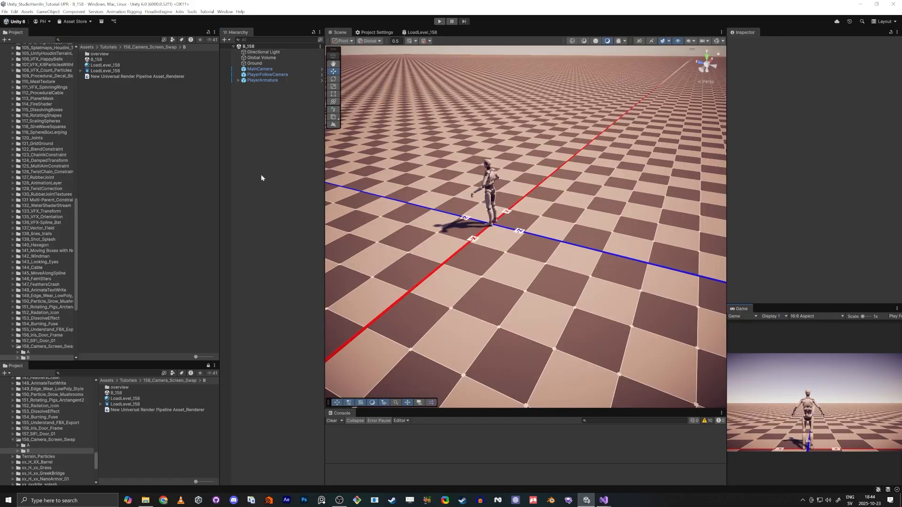
- Add a 3D Cube to the scene and set its position to X 0, Y 0, Z 50
right_click(262, 178)
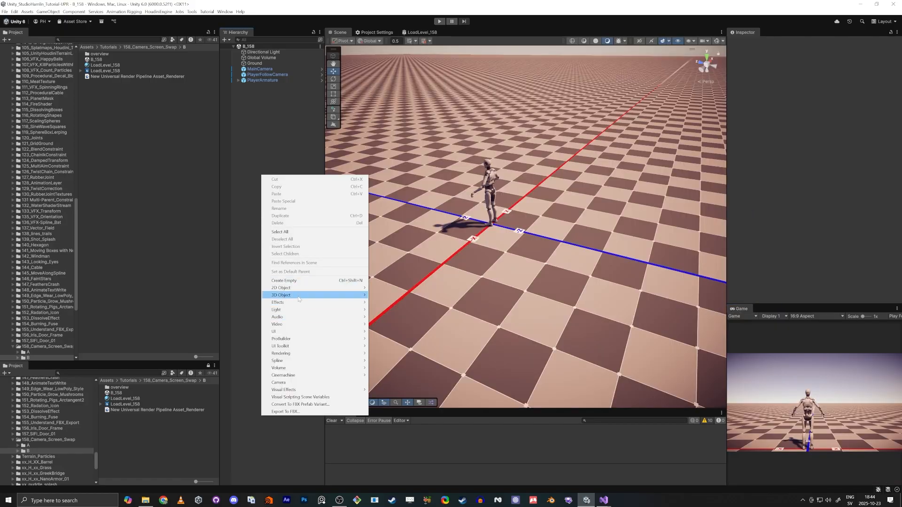
mouse_move(299, 299)
click(383, 295)
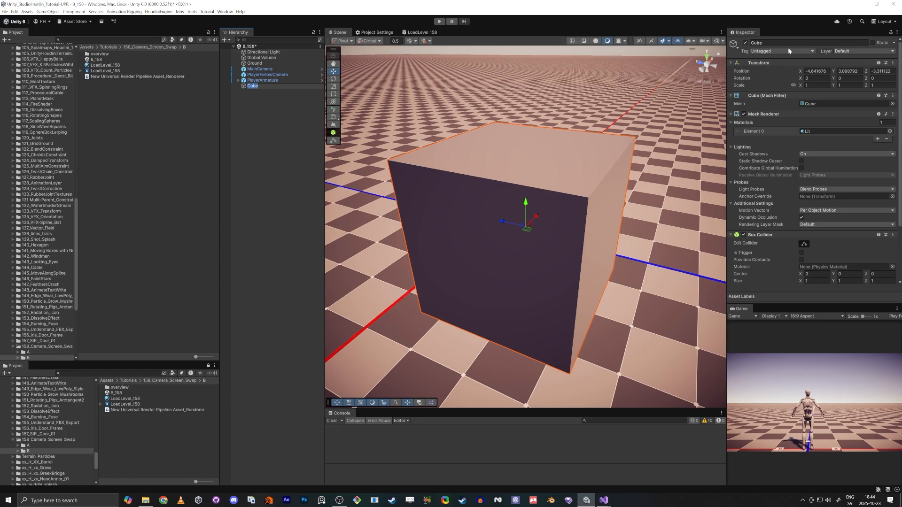
click(821, 69)
text(0)
key(Tab)
text(0)
key(Tab)
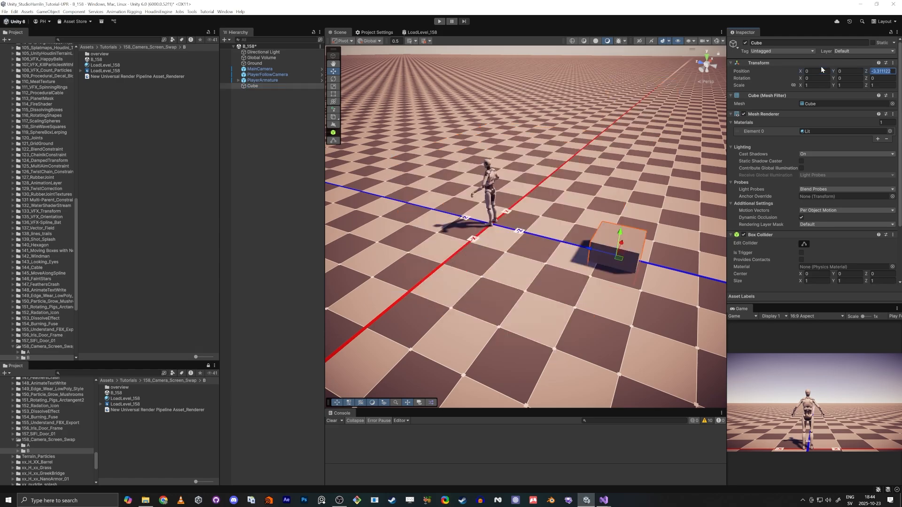
text(50)
- Move the cube to Y 0.5 and Z 20 so it rests on the ground ahead of the character
right_drag(719, 106, 694, 97)
key(w)
click(884, 71)
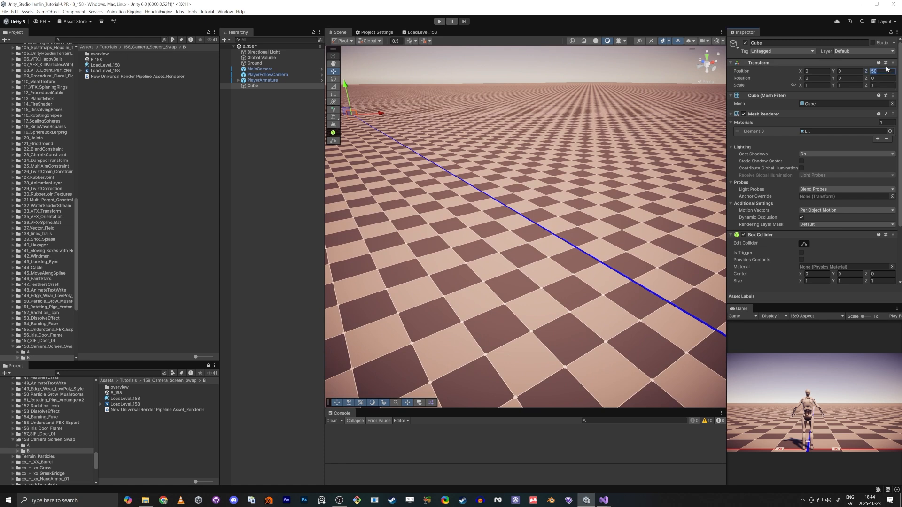
text(20)
key(Return)
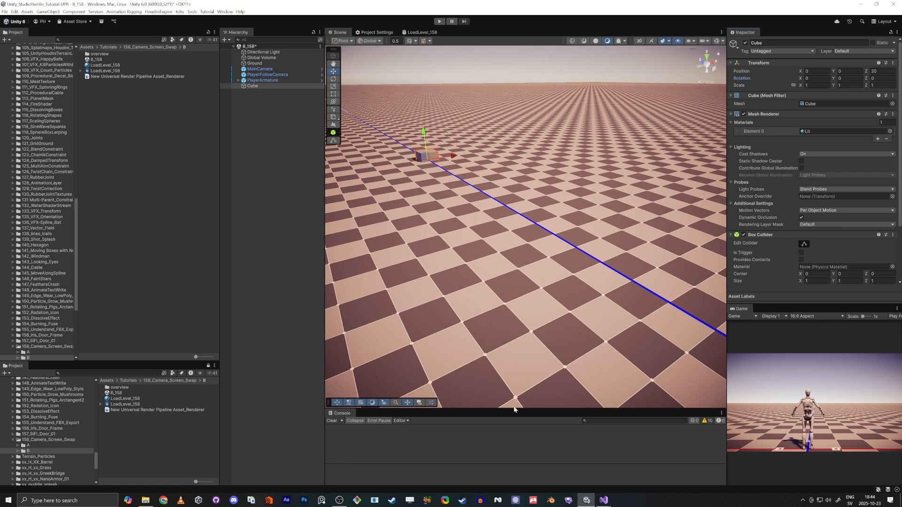
click(845, 63)
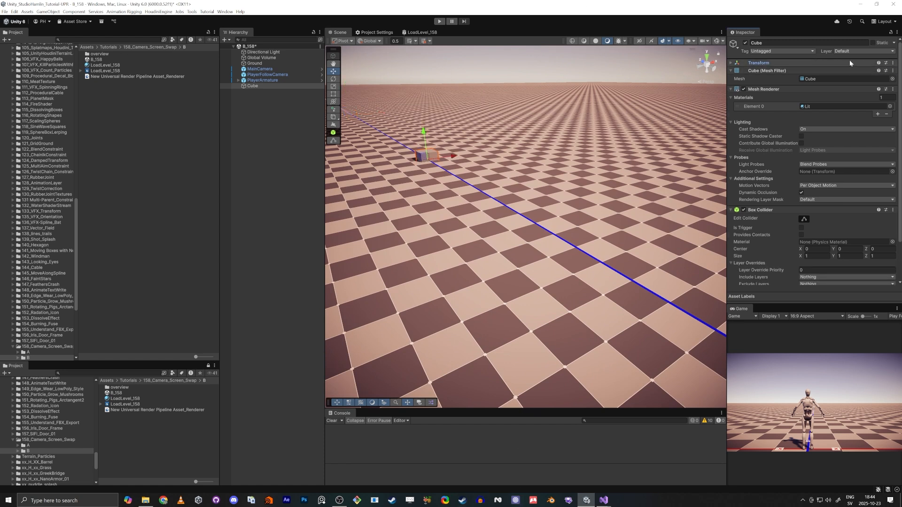
click(848, 61)
click(849, 71)
text(0.5)
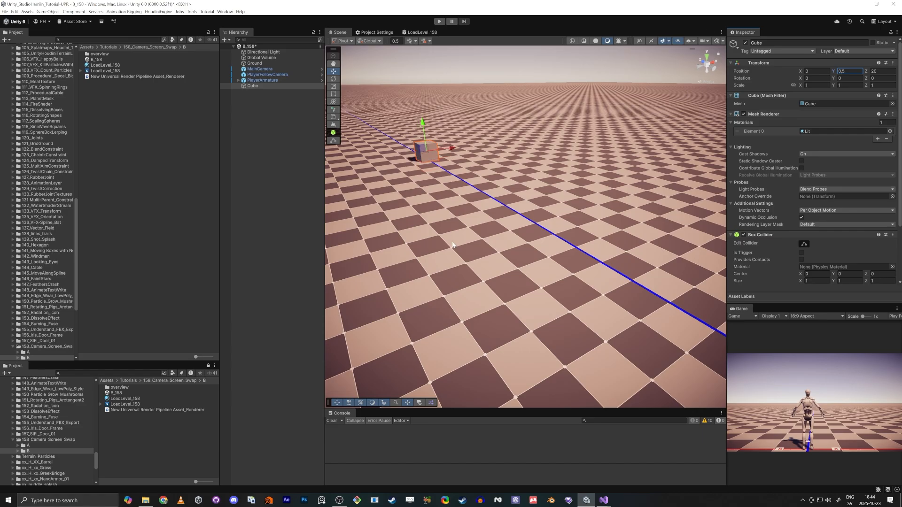
- Apply the Transparent_Green material from the Materials folder to the cube
right_drag(452, 244, 502, 239)
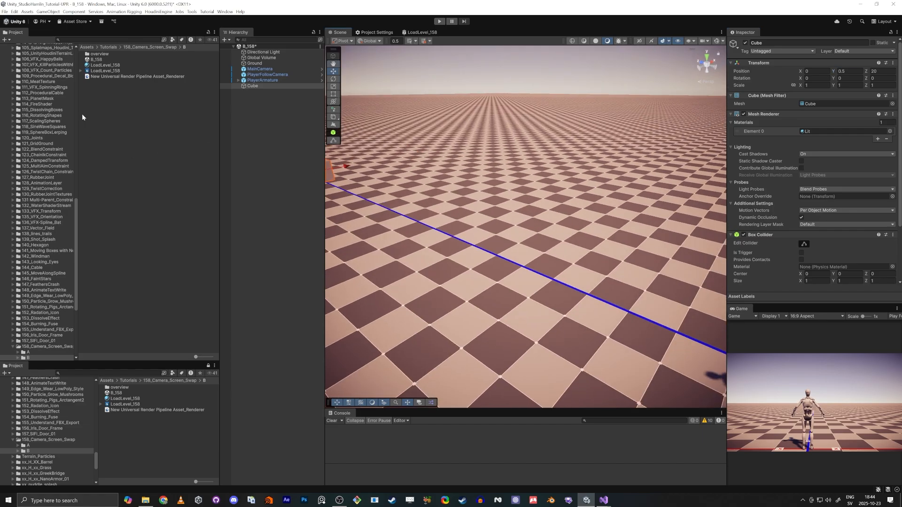
scroll(47, 103, up, 20)
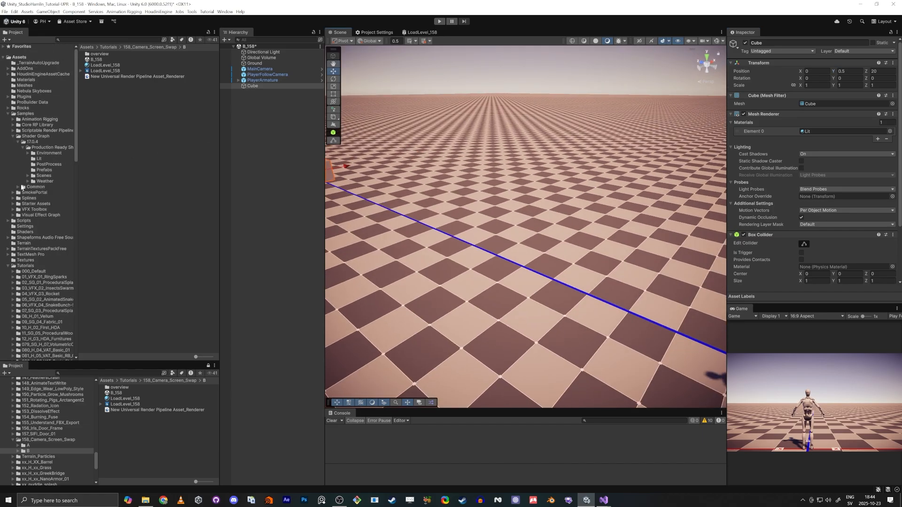
click(26, 80)
middle_drag(421, 185, 440, 187)
right_drag(441, 187, 371, 181)
middle_drag(371, 181, 379, 184)
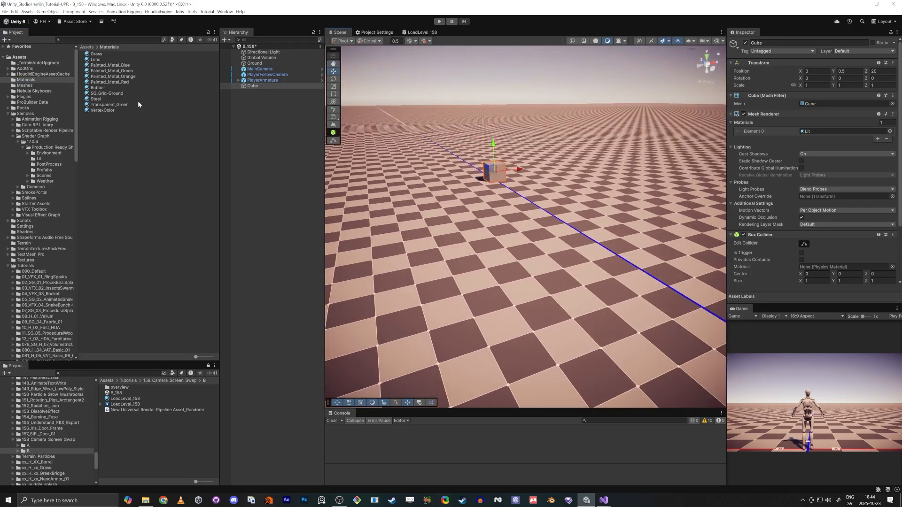
drag(124, 106, 493, 175)
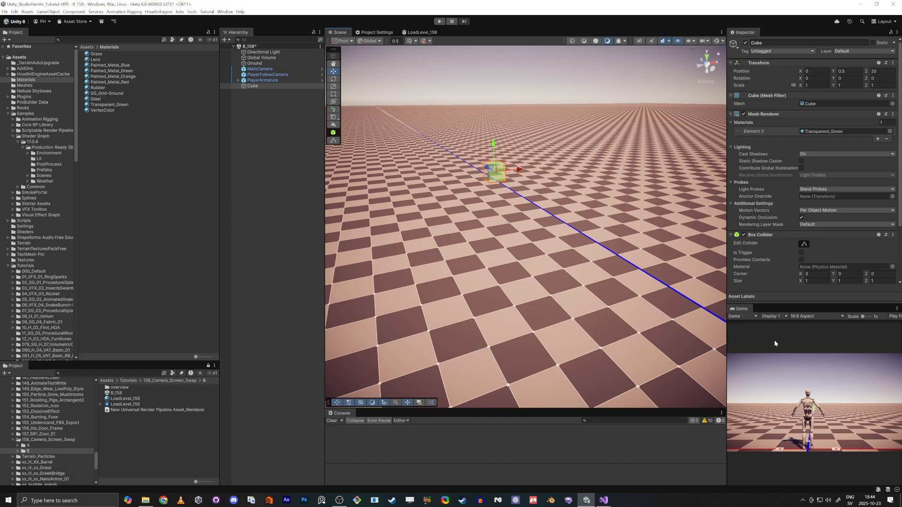
- Dock the Game view alongside the Scene view, enable Is Trigger on the cube's Box Collider, and return to the Scene view
drag(743, 311, 333, 33)
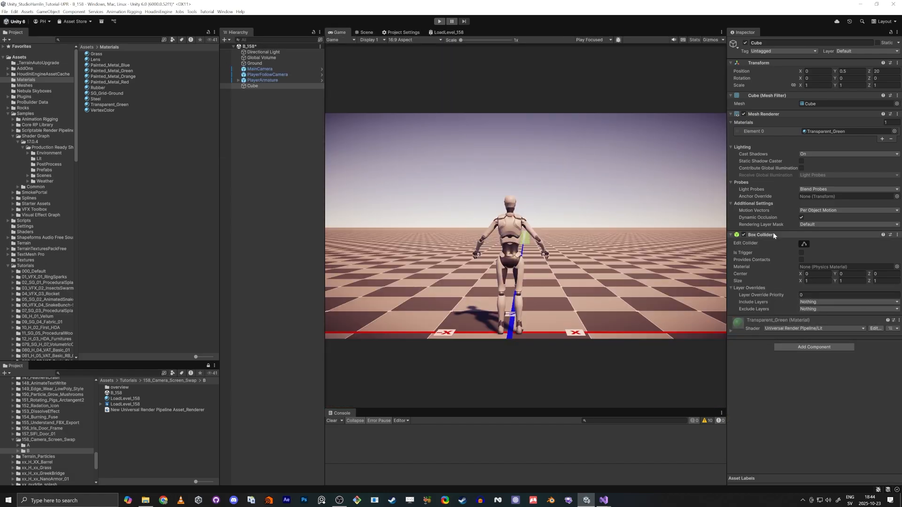
click(801, 254)
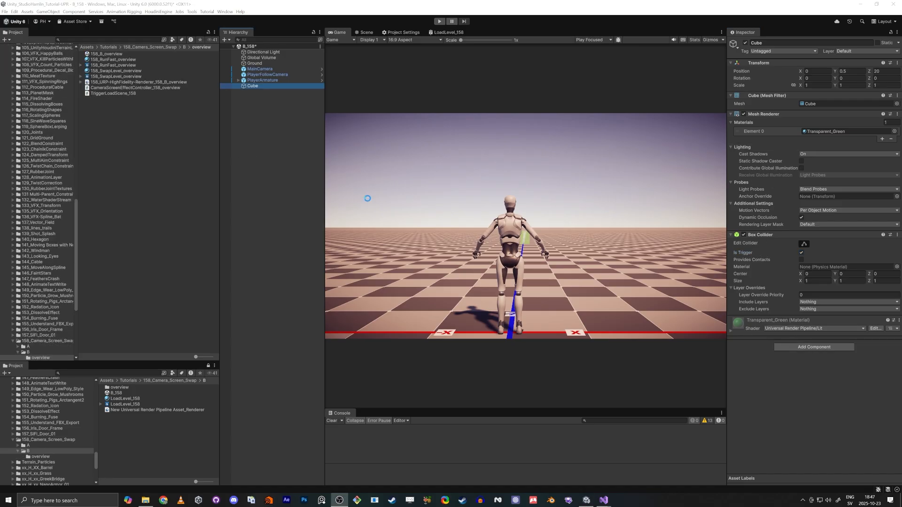
click(366, 197)
click(365, 32)
right_drag(470, 206, 650, 258)
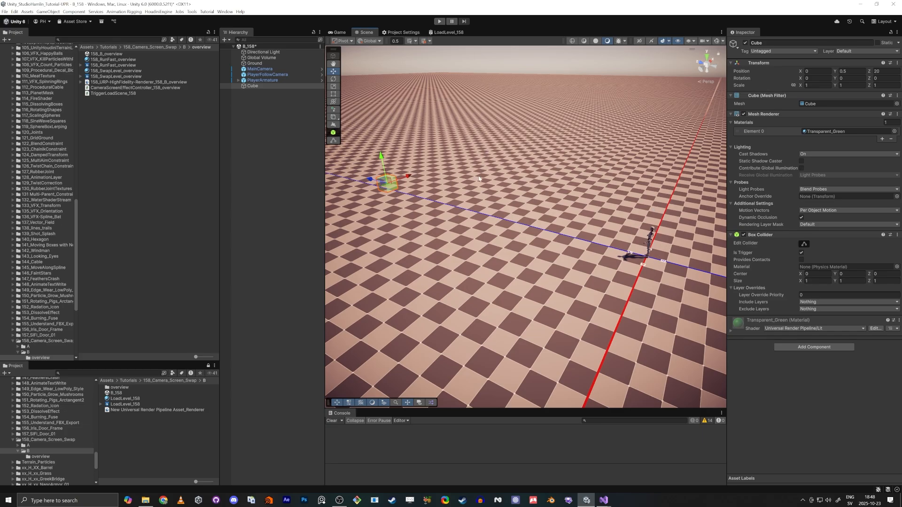
- Add the open B_158 scene to the build profile's scene list
click(6, 12)
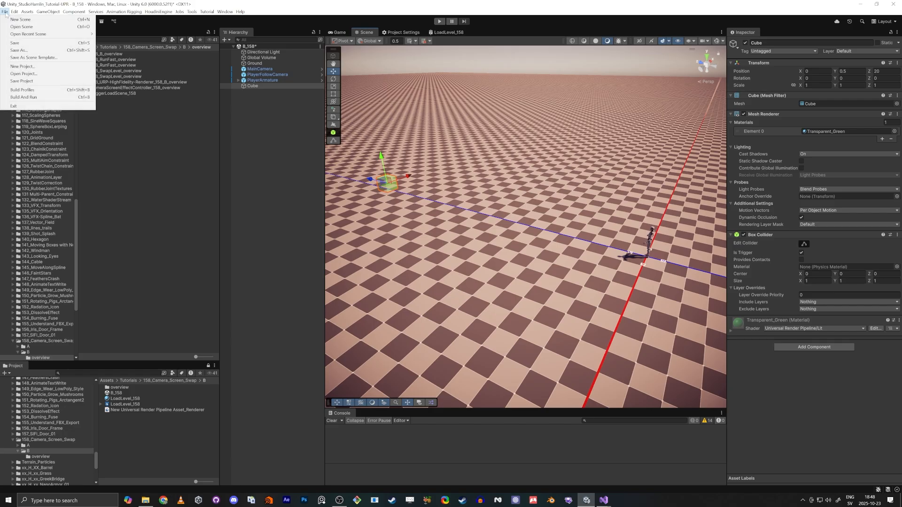
click(28, 90)
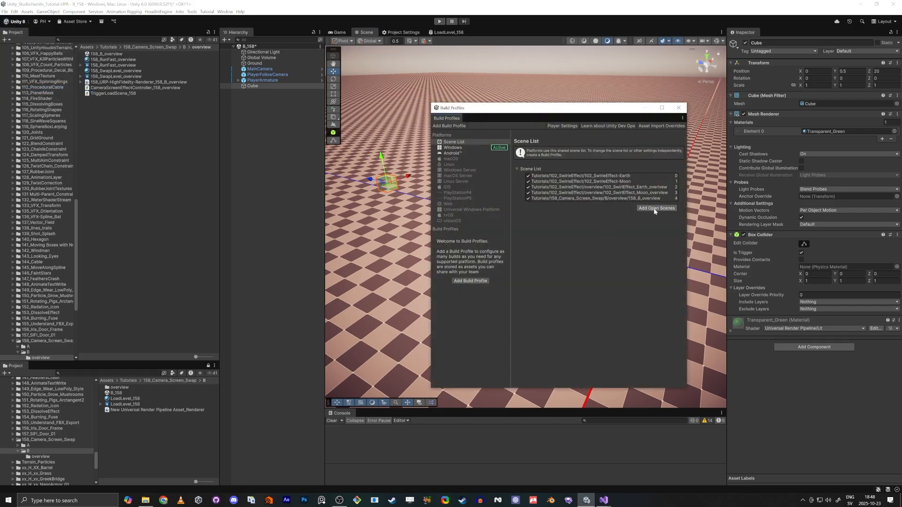
click(453, 142)
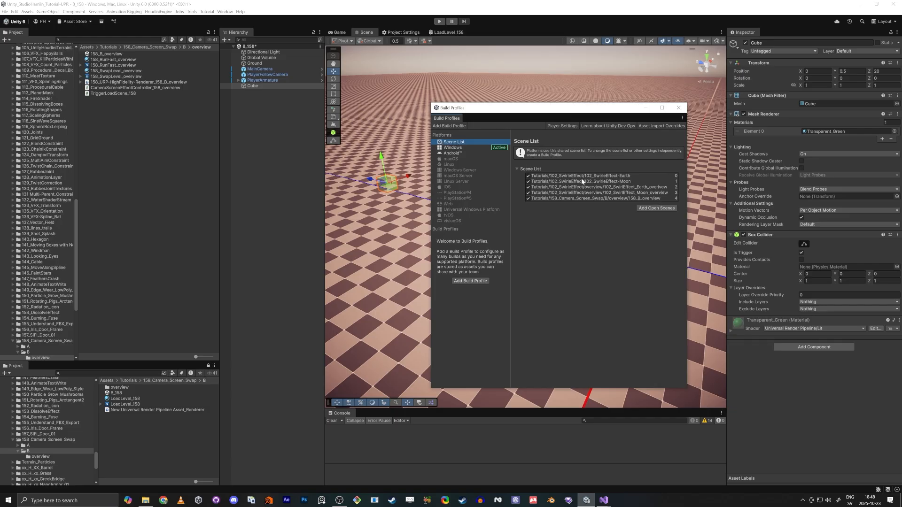
click(670, 210)
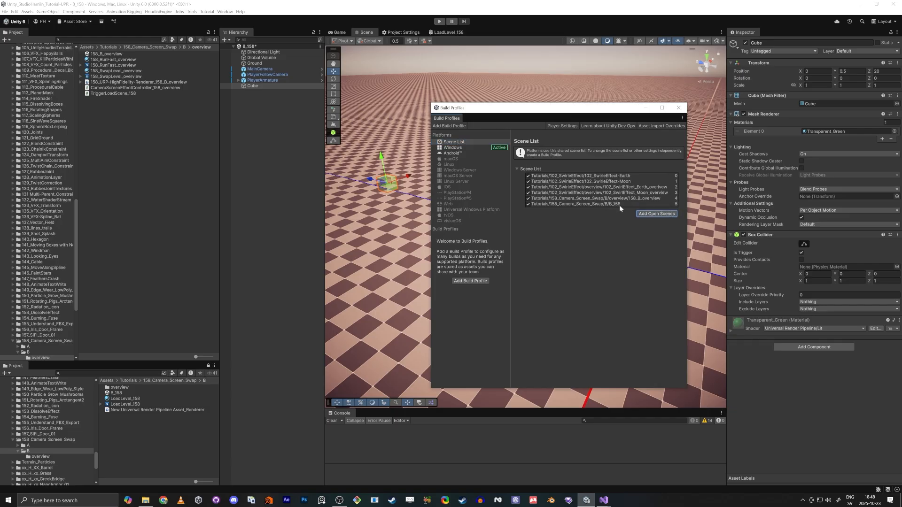
click(679, 109)
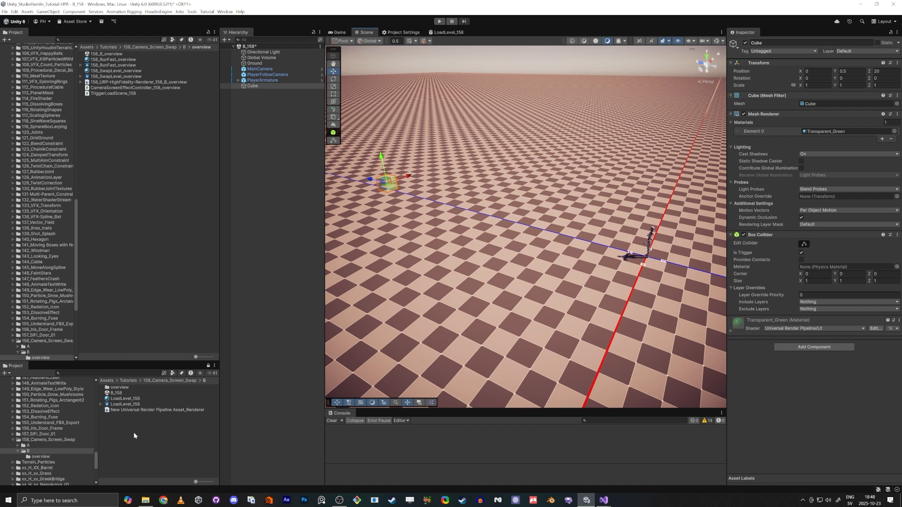
- Attach the TriggerLoadScene_158 script from the overview folder to the cube and clear the selection
click(64, 457)
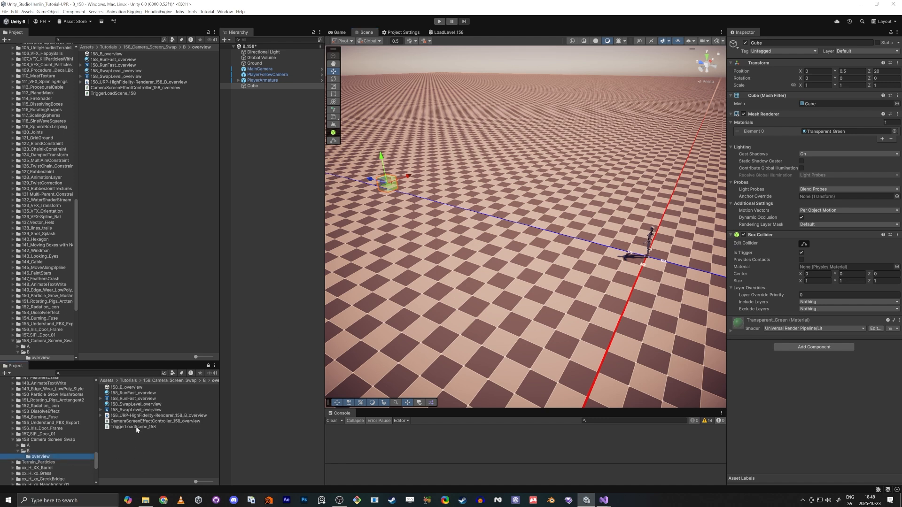
drag(136, 426, 817, 385)
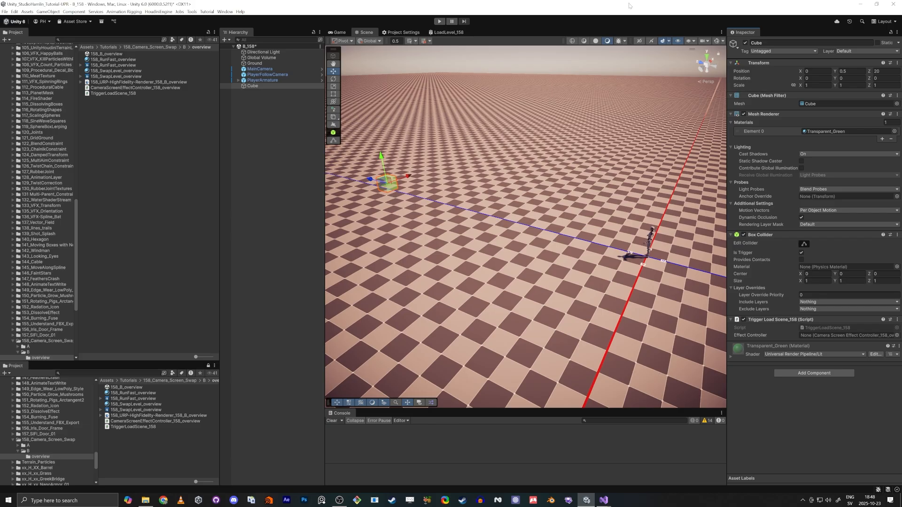
click(268, 229)
- Create an empty GameObject at the scene root and name it Controller
right_click(269, 229)
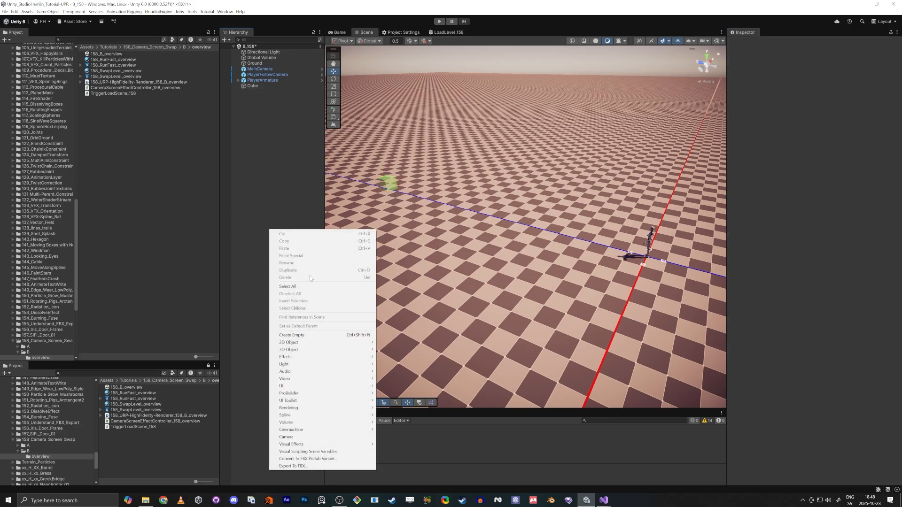
click(322, 339)
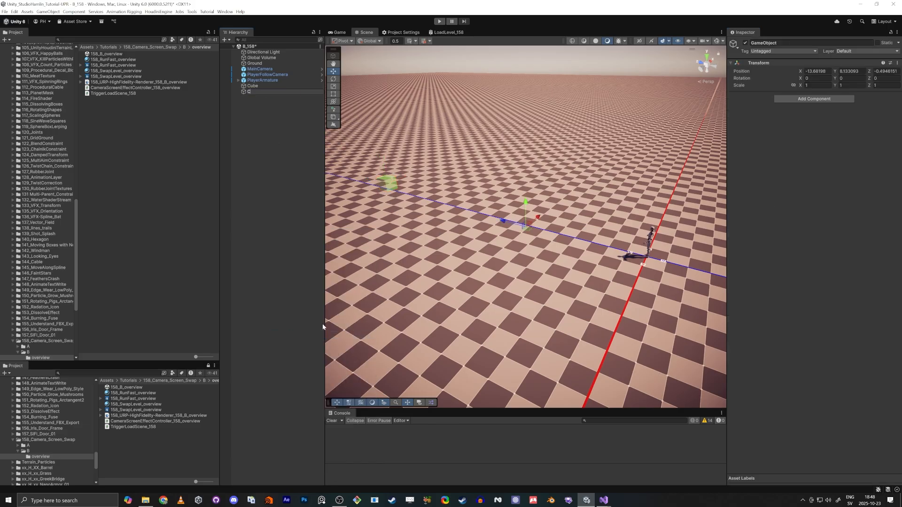
text(Controller)
key(Return)
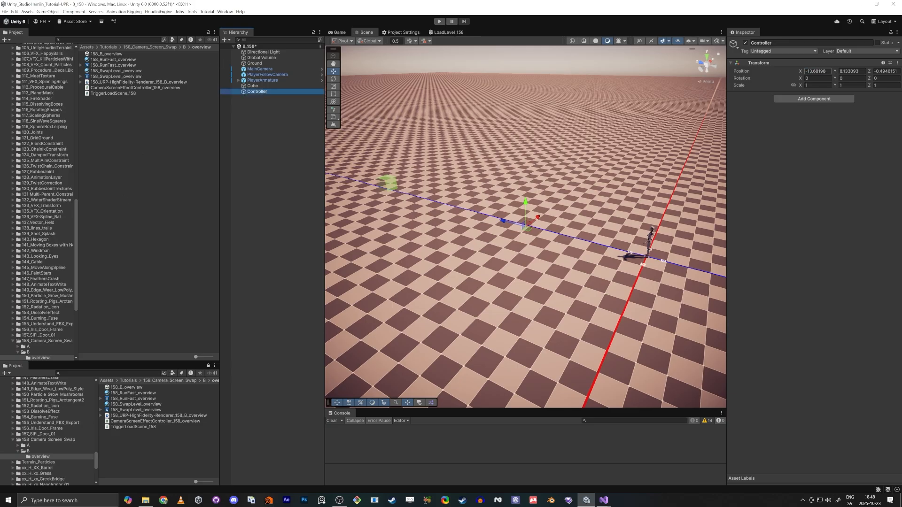
- Set the Controller's position to X 0, Y 0, Z 0 and attach the CameraScreenEffectController_158_overview script
click(816, 72)
text(0)
key(Tab)
text(0)
key(Tab)
text(0)
key(Tab)
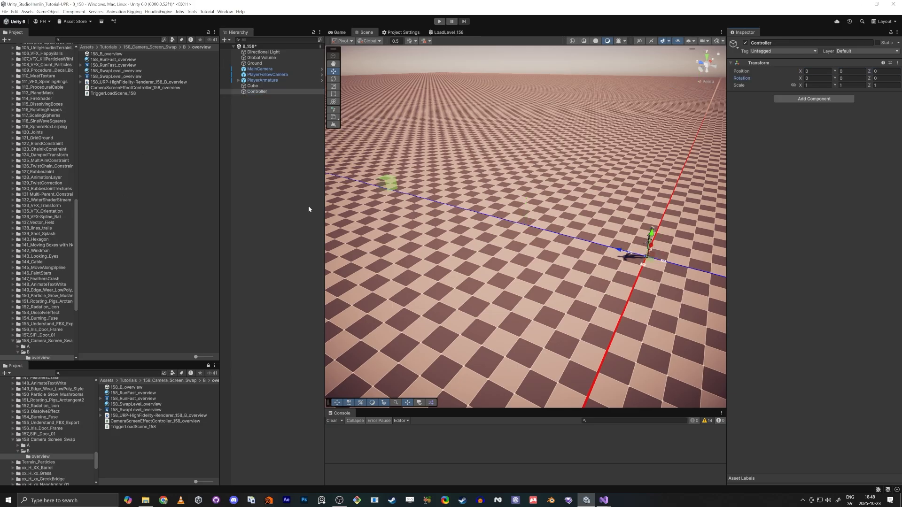
drag(167, 421, 812, 233)
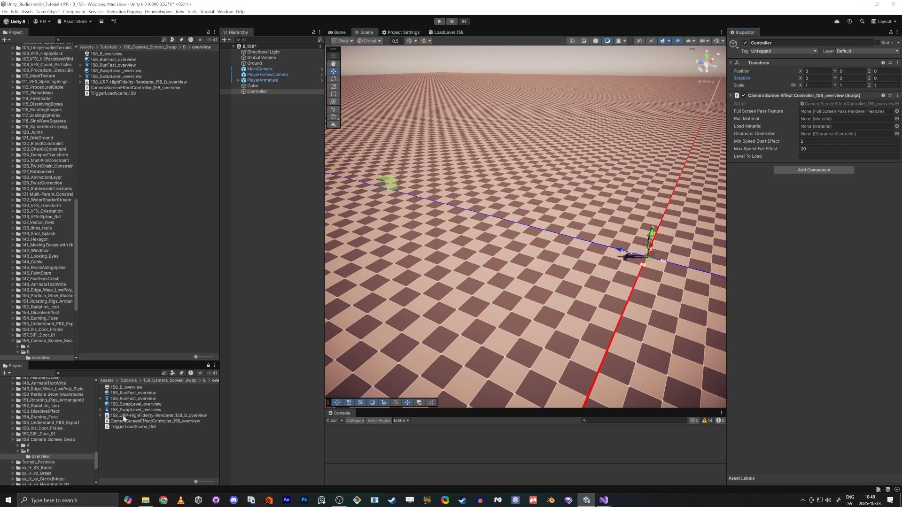
- Check the full screen pass name in 158_URP-HighFidelity-Renderer_158_B_overview and assign RunLoadLevel as the Controller script's Full Screen Pass Feature
drag(124, 418, 826, 113)
click(143, 416)
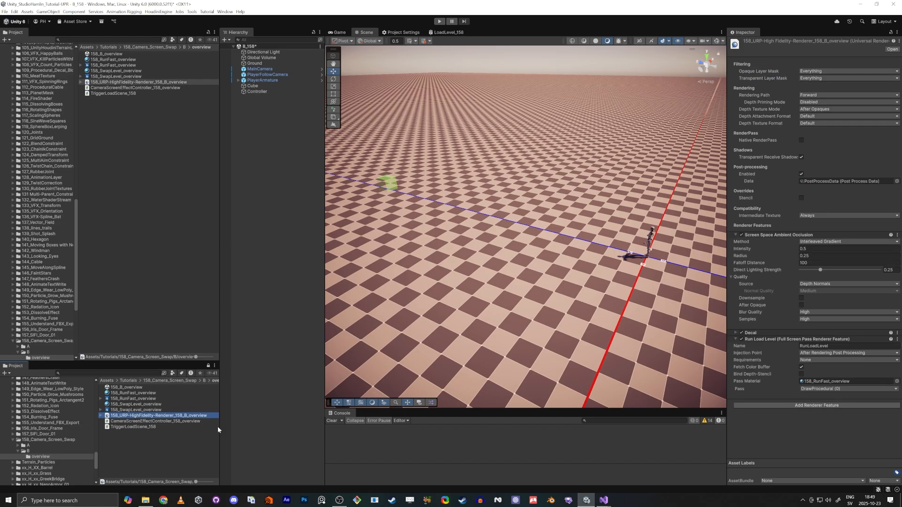
click(822, 345)
click(820, 346)
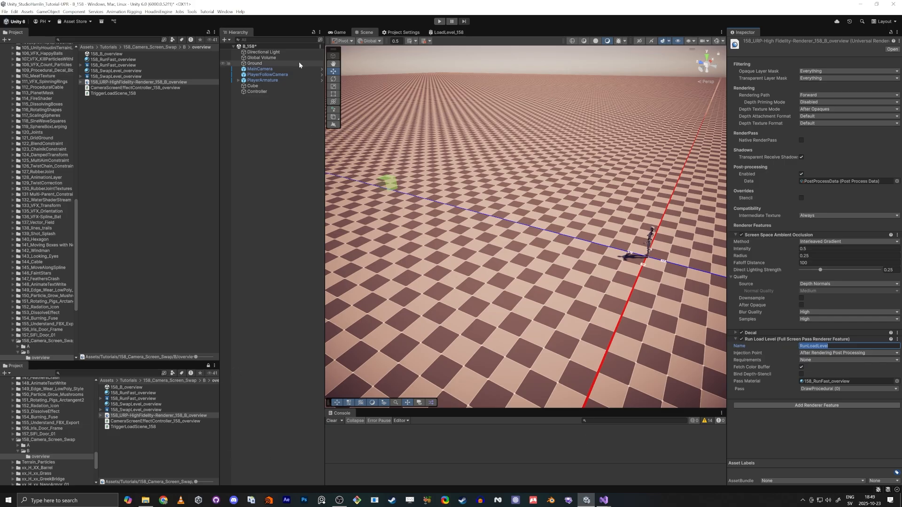
click(264, 91)
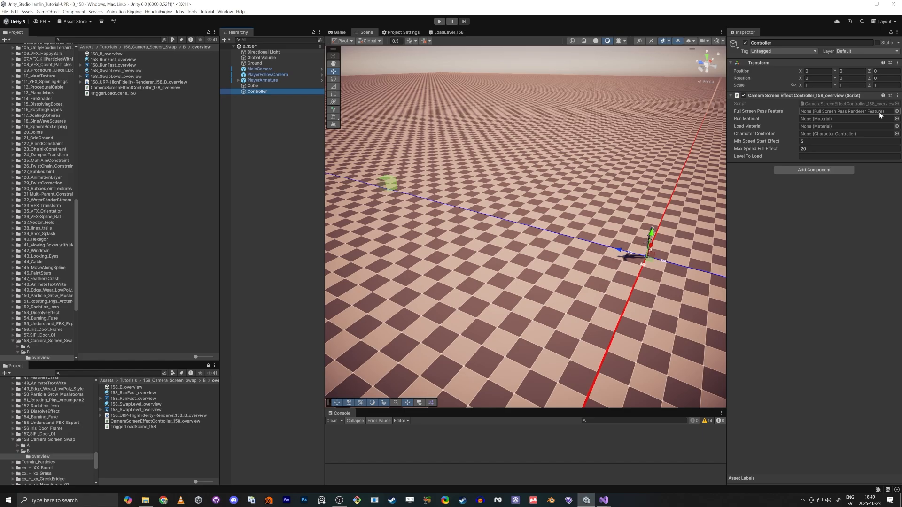
click(896, 111)
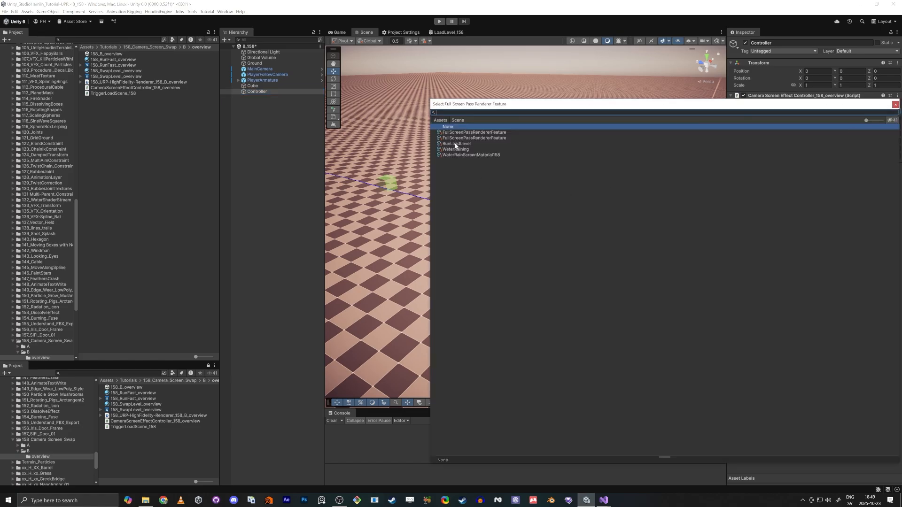
click(458, 144)
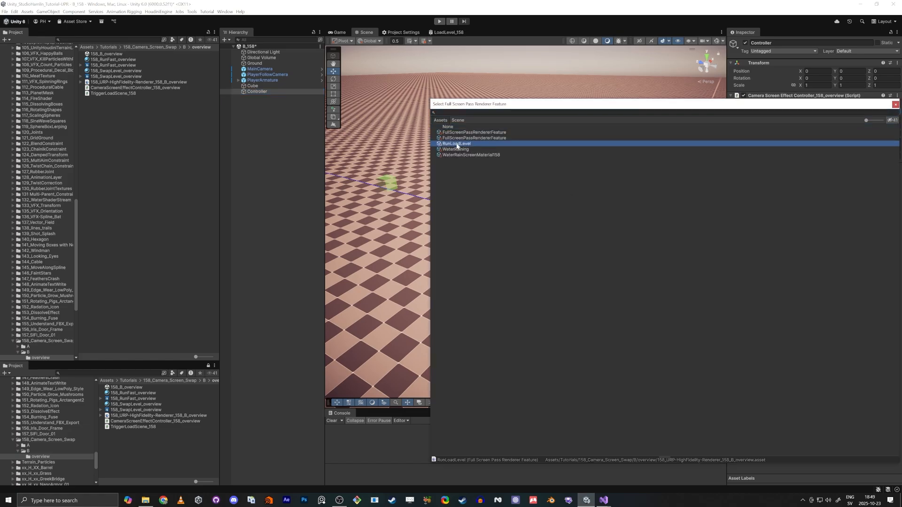
double_click(457, 144)
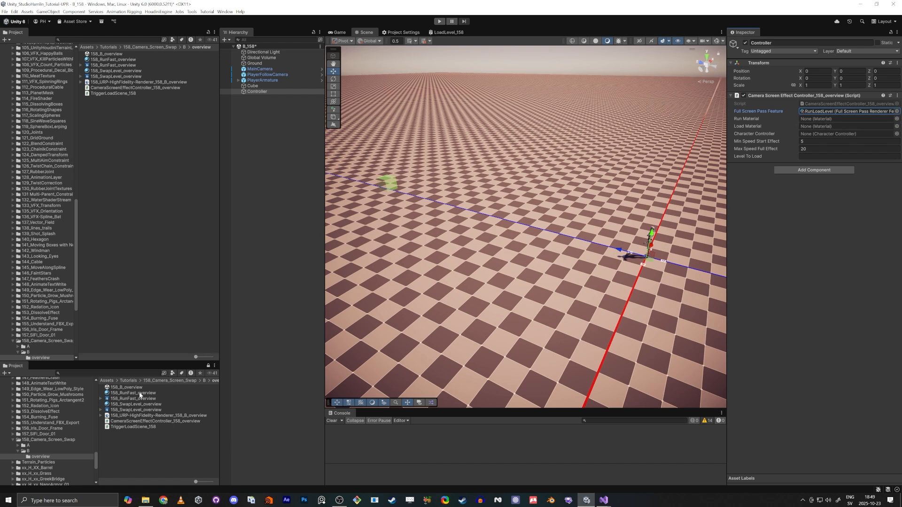
- Assign the LoadLevel_158 material as the Controller script's Load Material and set Level To Load to B_158
drag(140, 393, 806, 121)
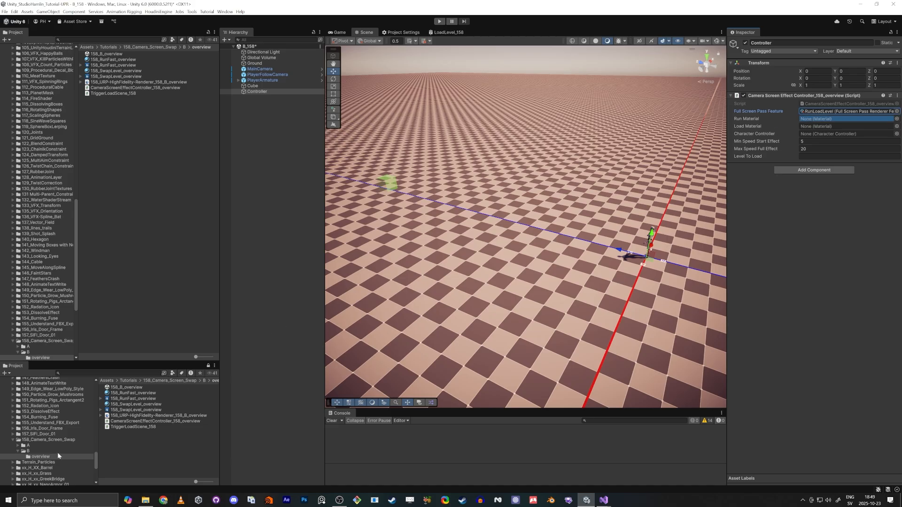
click(28, 451)
drag(125, 400, 828, 130)
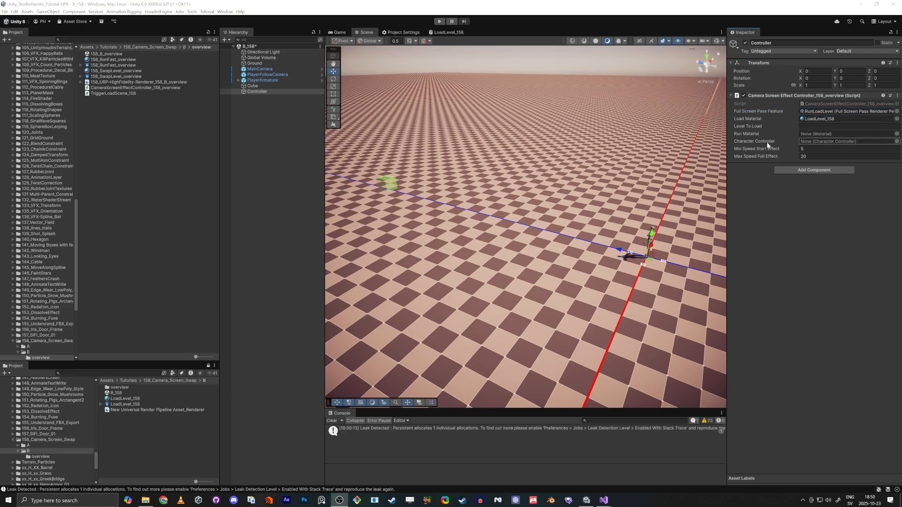
click(821, 148)
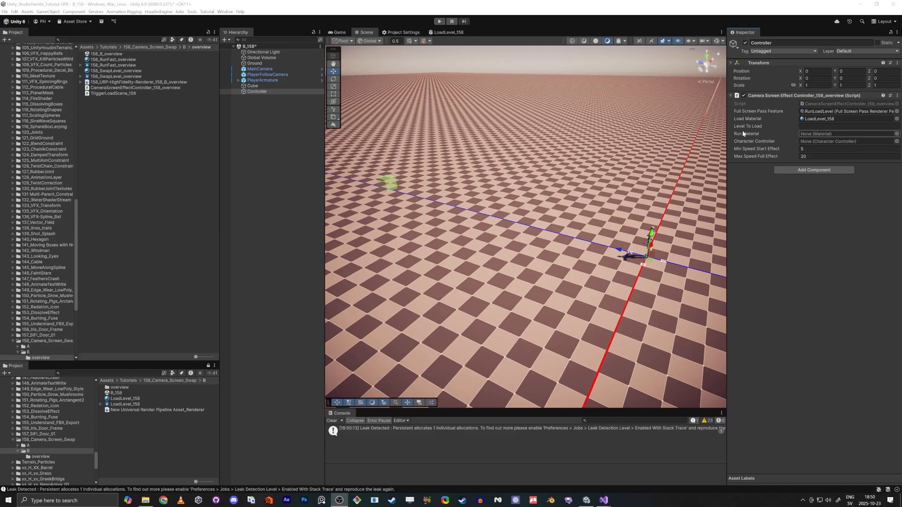
click(827, 126)
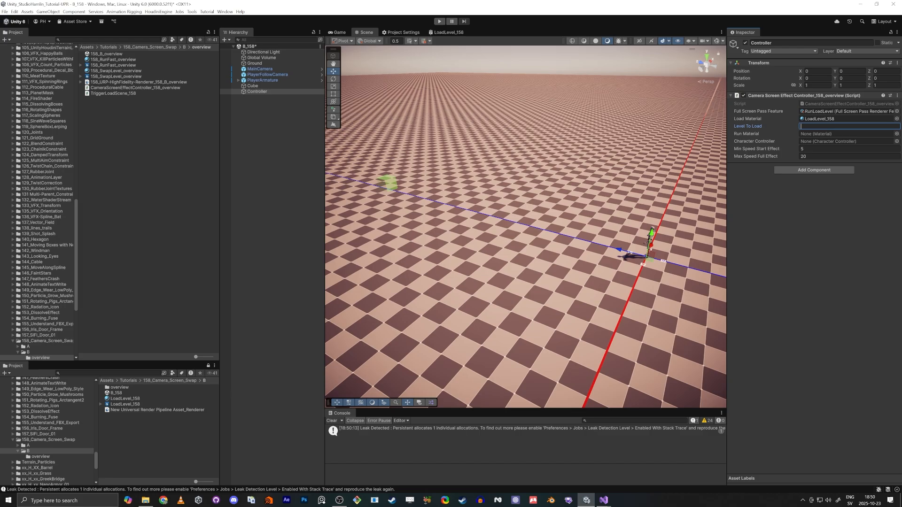
text(B_158)
key(Return)
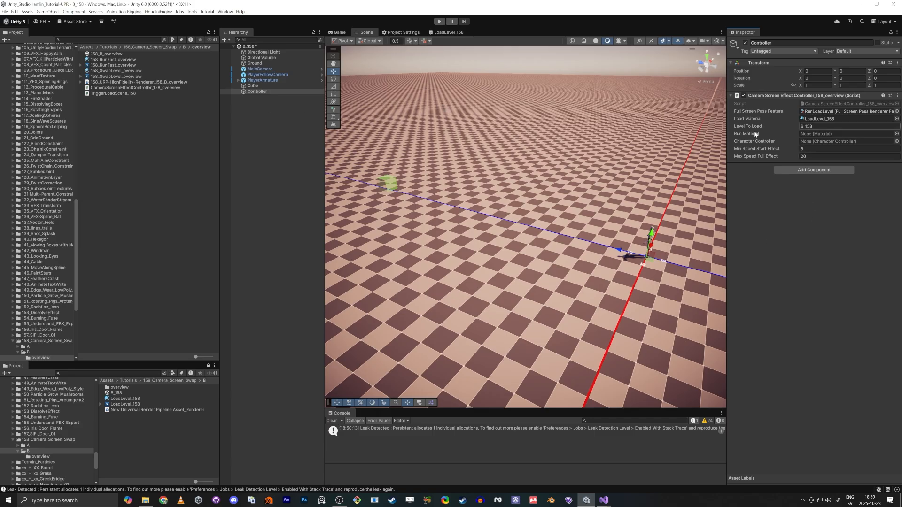
- Switch to Visual Studio, expand the load level region, and review the UnityEngine.Rendering.Universal import and fullScreenPassFeature field
key(alt+Tab)
click(621, 203)
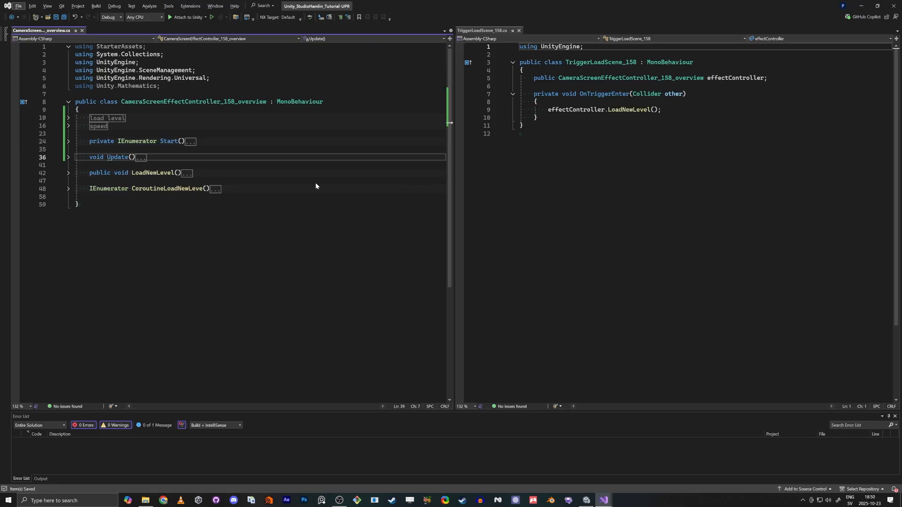
click(68, 118)
triple_click(158, 79)
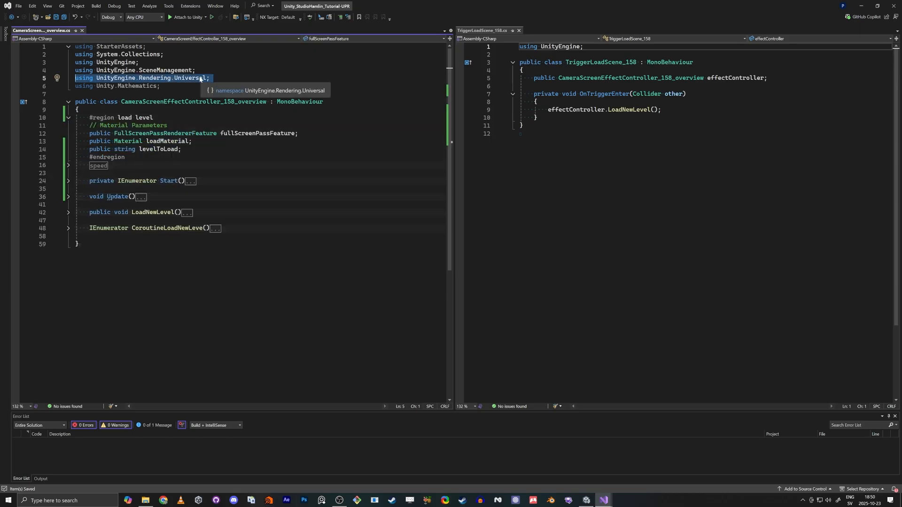
triple_click(206, 135)
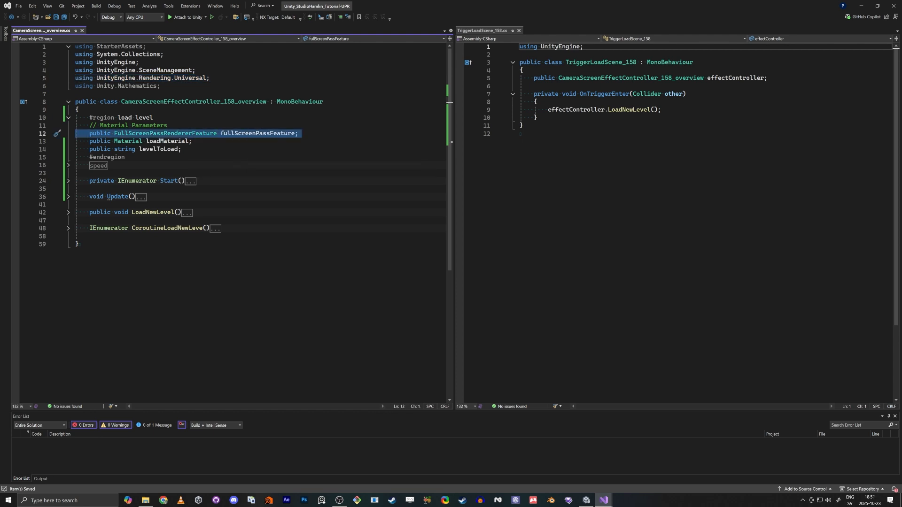
- Return to Unity and inspect the New Universal Render Pipeline Asset_Renderer's full screen pass feature and the available renderer feature types
key(alt+Tab)
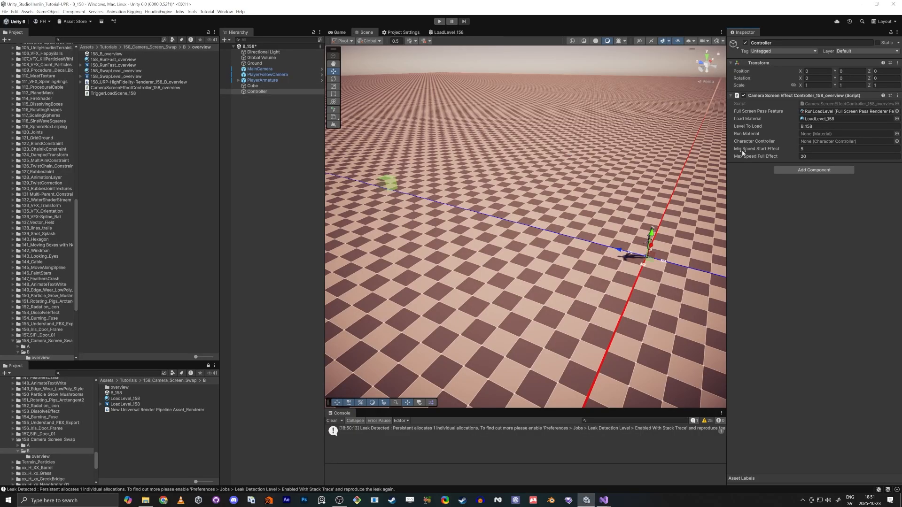
click(118, 409)
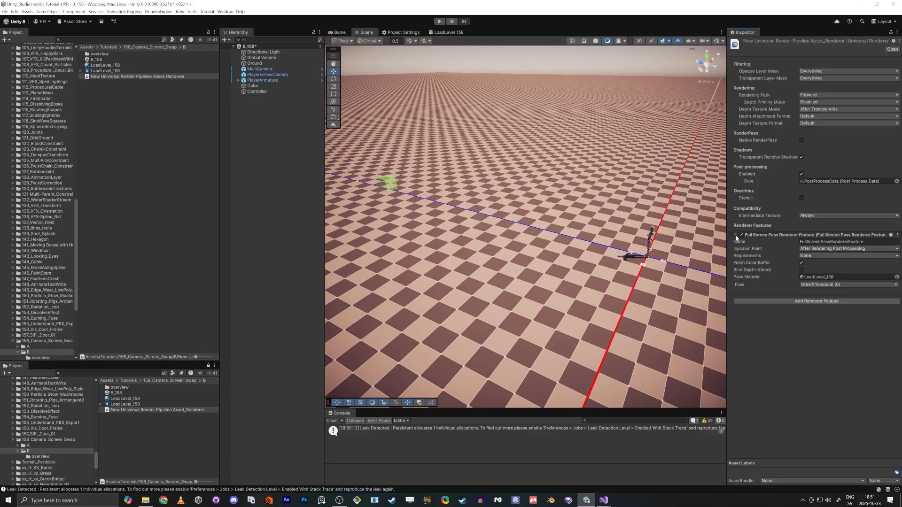
click(808, 301)
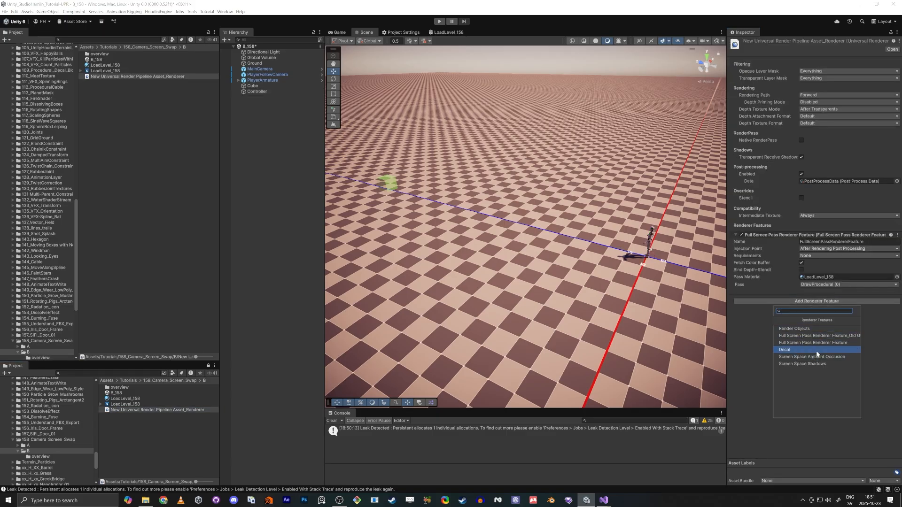
click(794, 419)
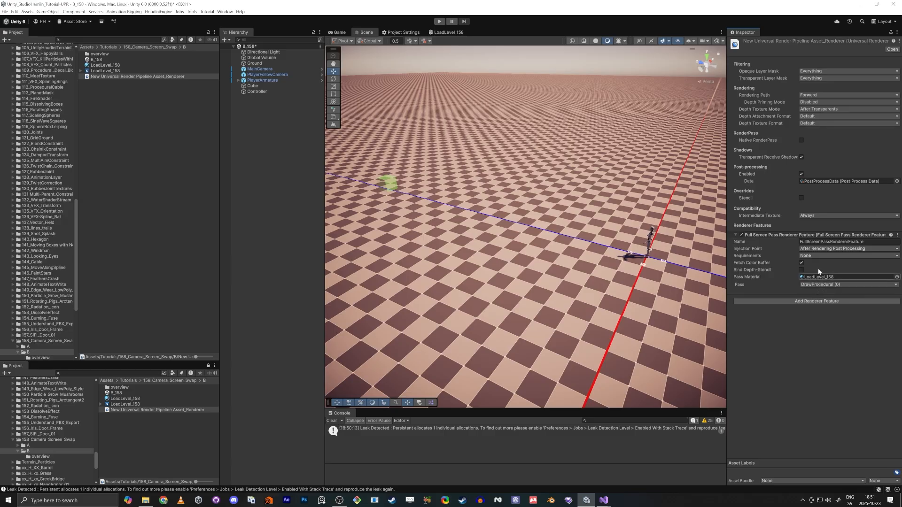
- Switch back to Visual Studio and review the loadMaterial and levelToLoad fields and the SceneManagement import
key(alt+Tab)
click(109, 165)
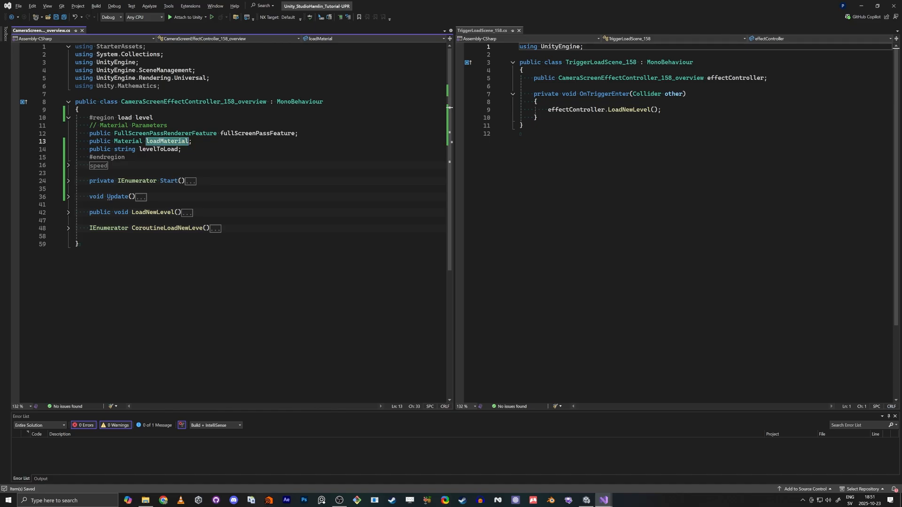
key(End)
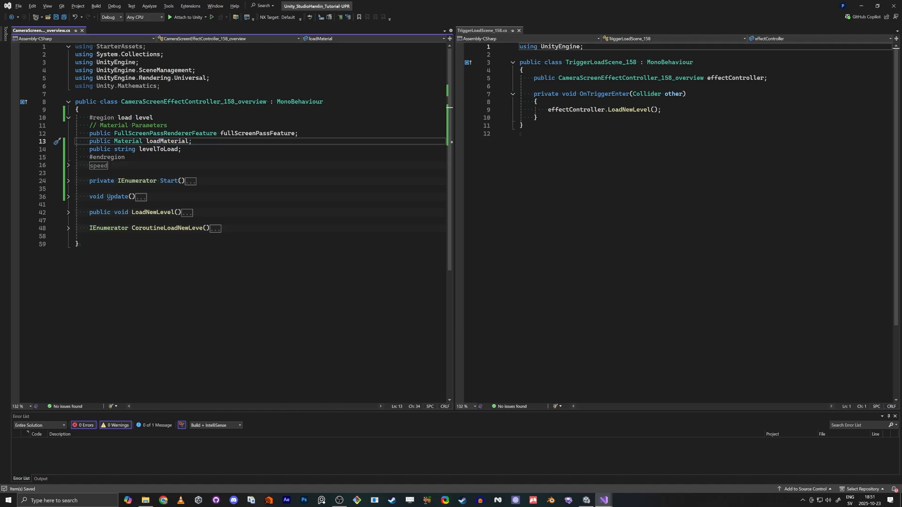
double_click(164, 150)
double_click(181, 71)
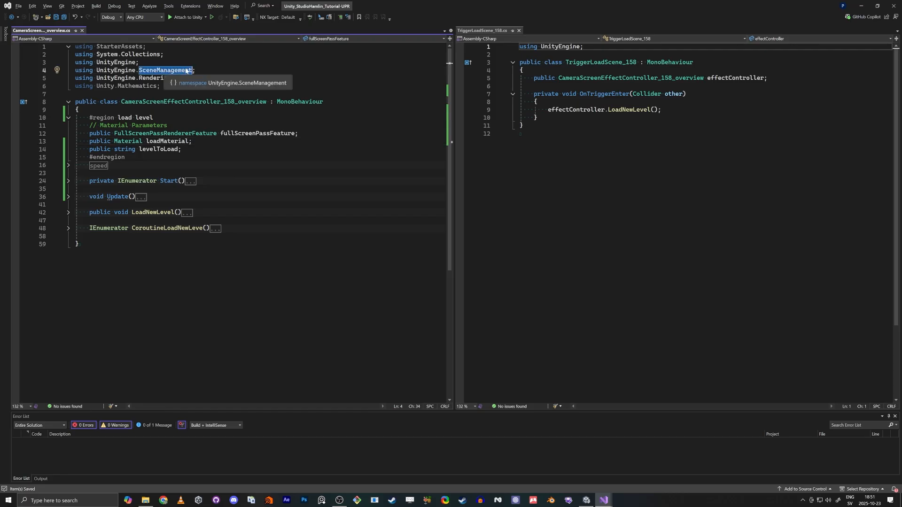
- Expand the Start coroutine and examine its passMaterial assignment, the lerpVal loop using Time.deltaTime, and the _effect value 1-lerpVal
click(77, 173)
click(68, 181)
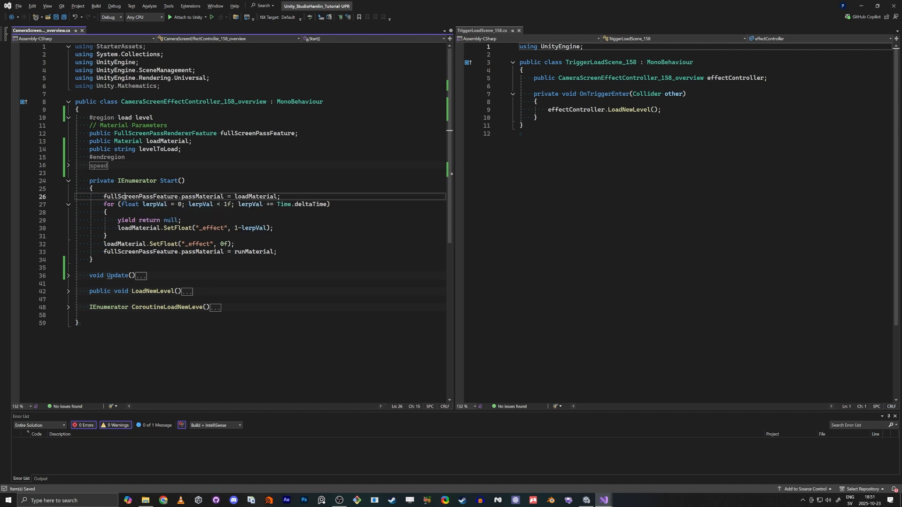
double_click(166, 198)
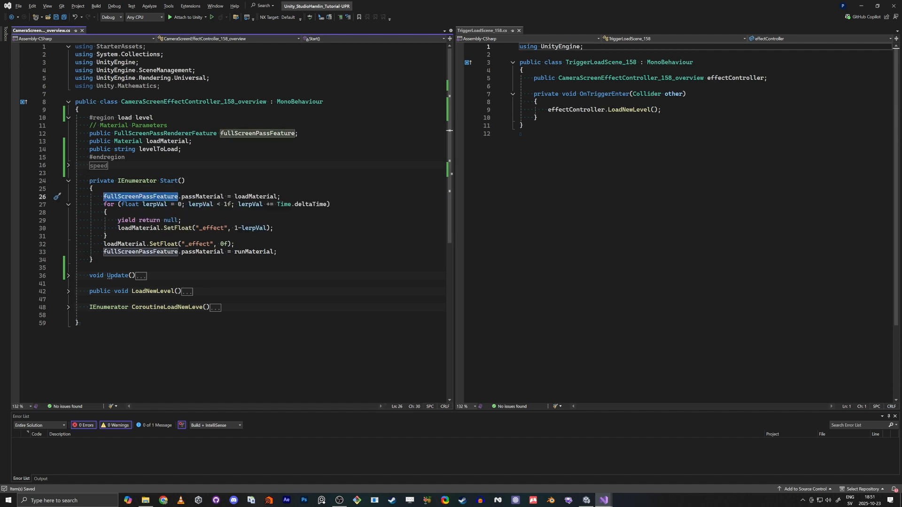
click(210, 197)
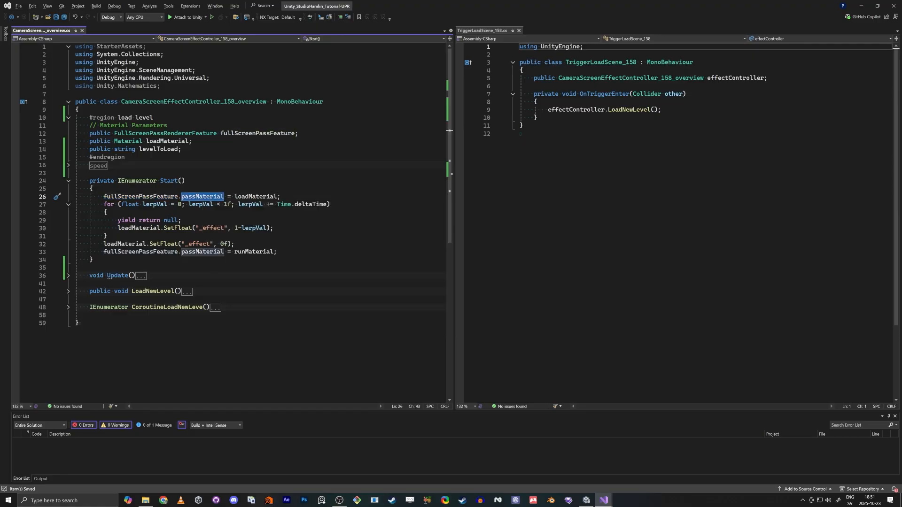
double_click(258, 198)
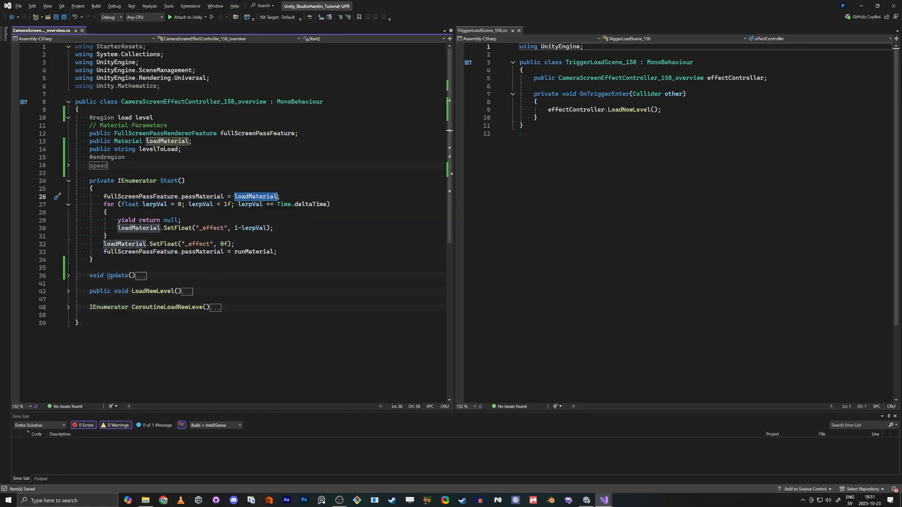
click(180, 205)
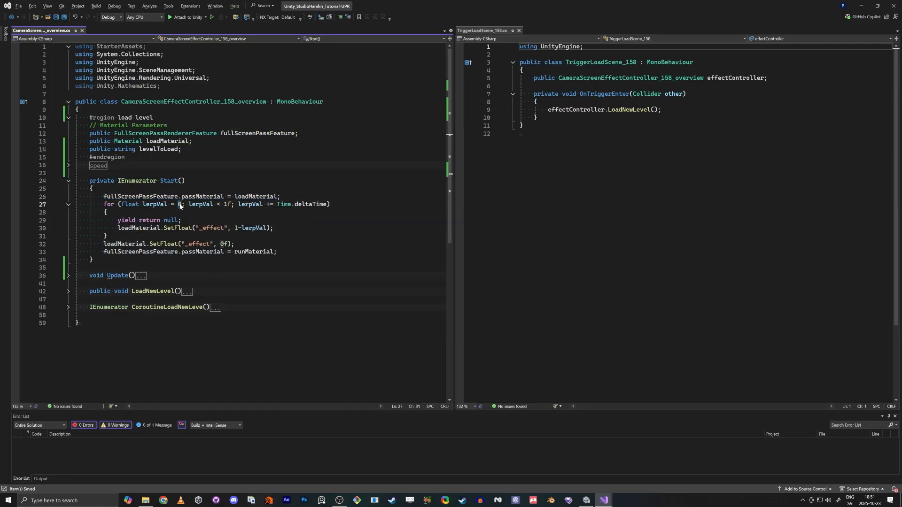
drag(277, 205, 327, 207)
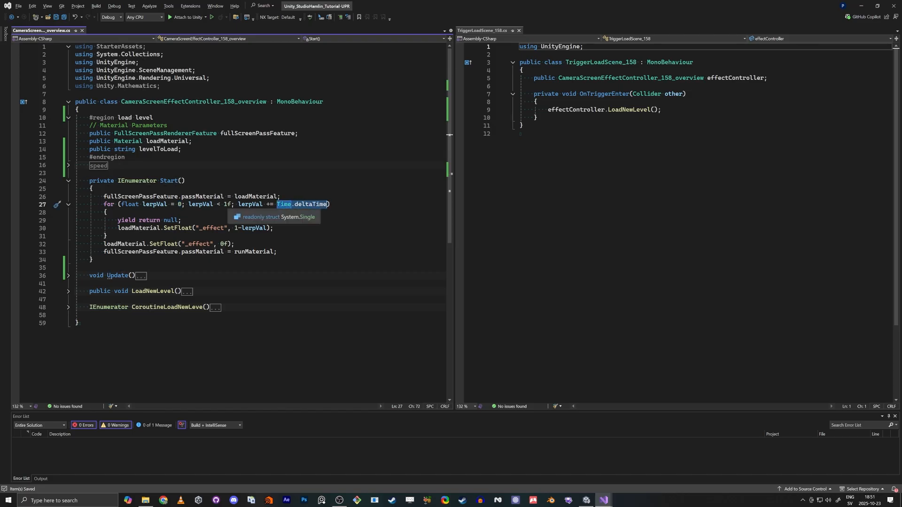
drag(223, 205, 233, 205)
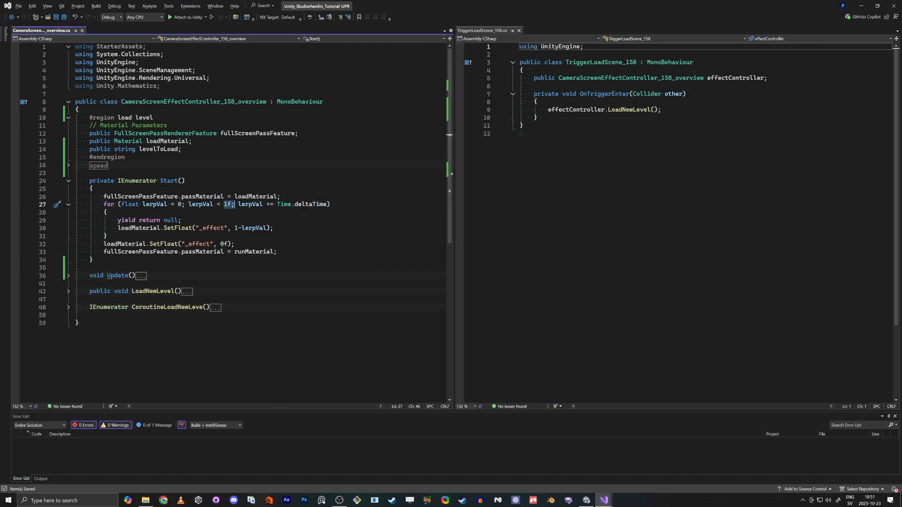
drag(117, 220, 159, 221)
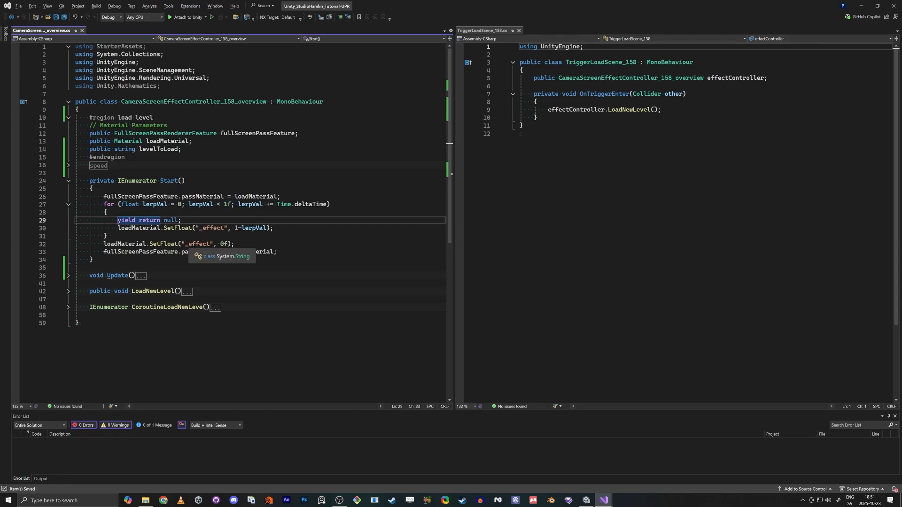
drag(234, 228, 241, 227)
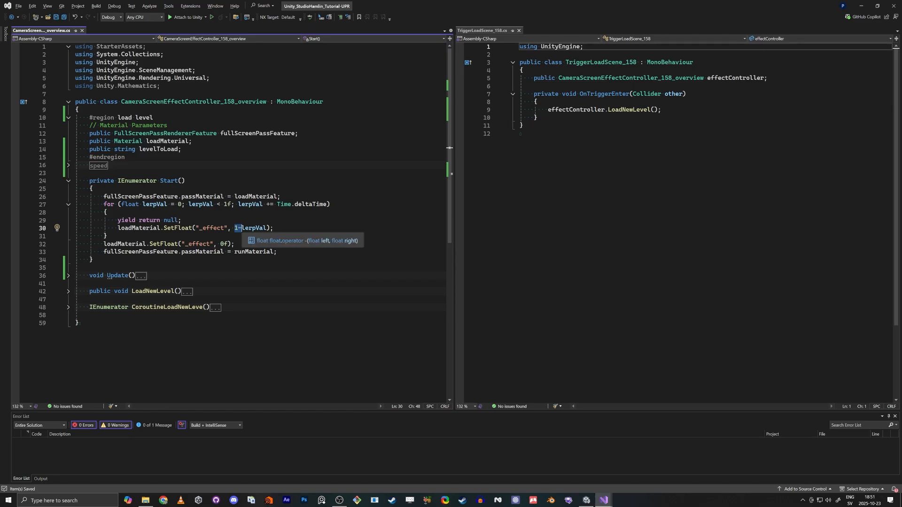
drag(241, 228, 264, 227)
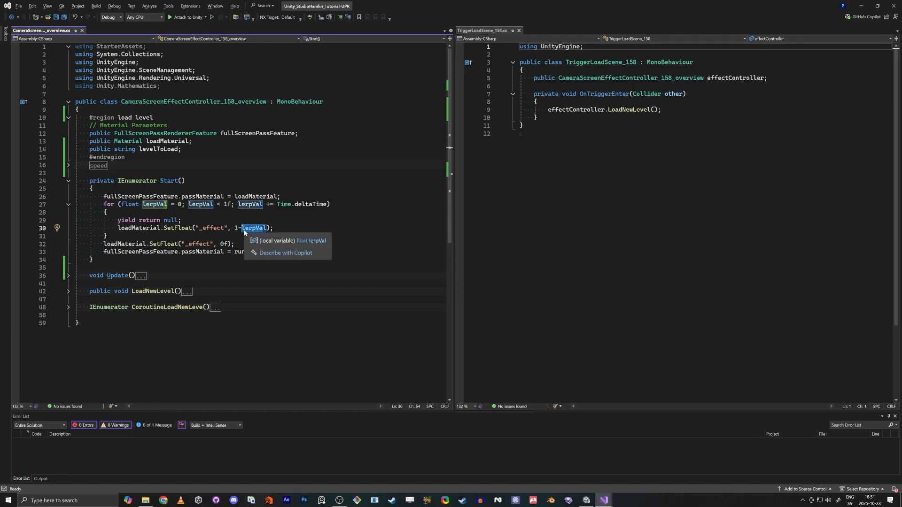
- Comment out the line assigning runMaterial to fullScreenPassFeature.passMaterial in Start, save the script, and review the coroutine
key(Down)
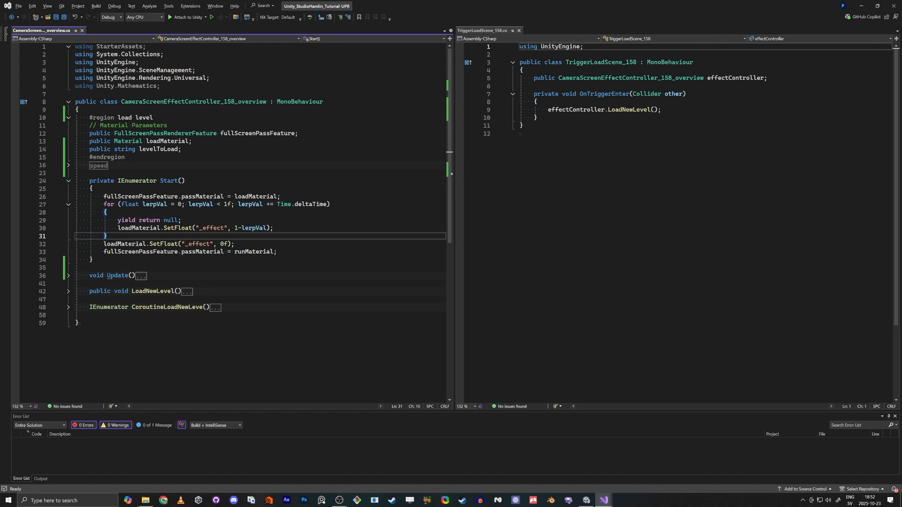
key(Down)
key(Down)
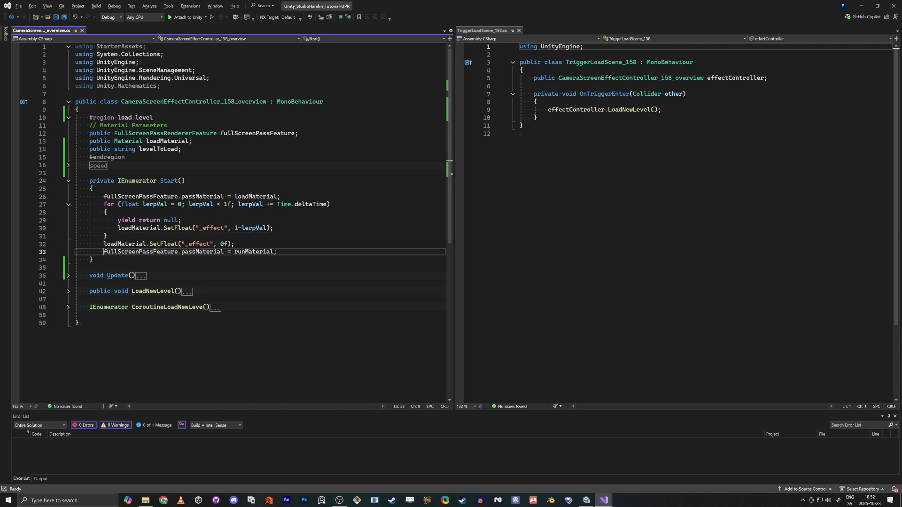
key(Home)
text(//)
key(ctrl+s)
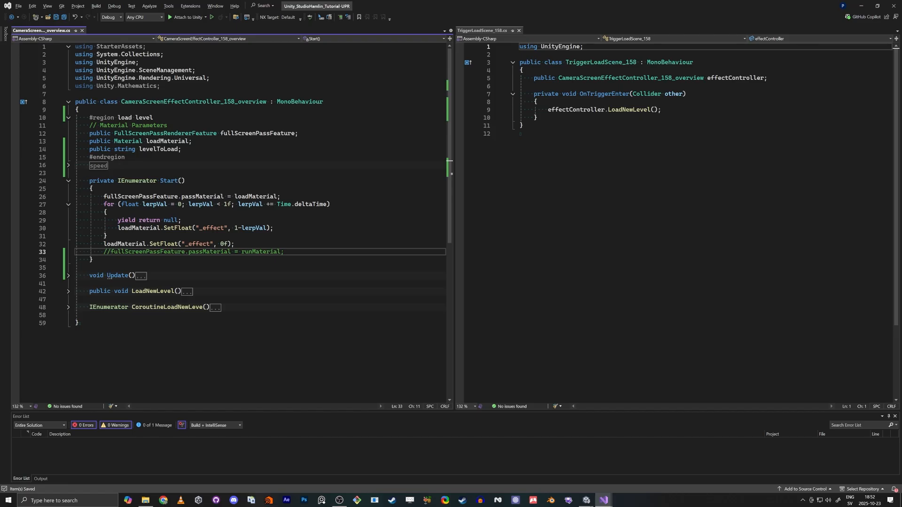
drag(234, 244, 78, 181)
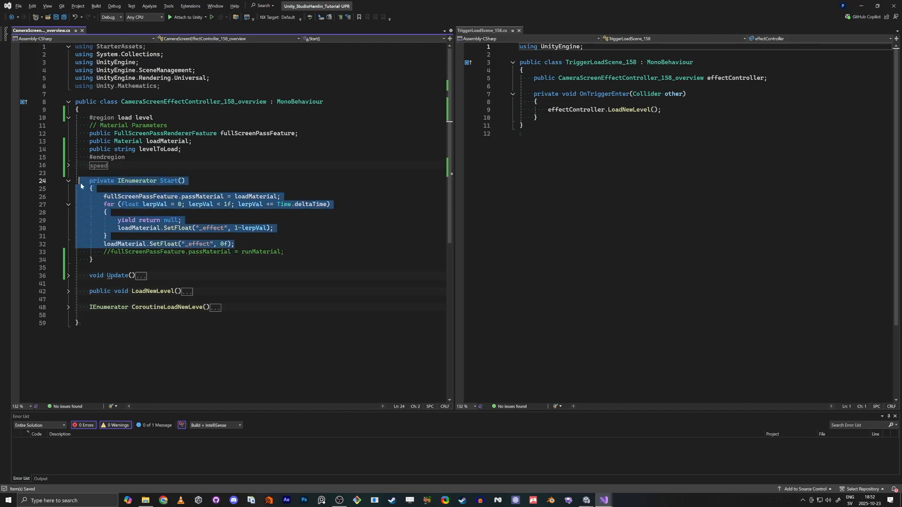
click(164, 181)
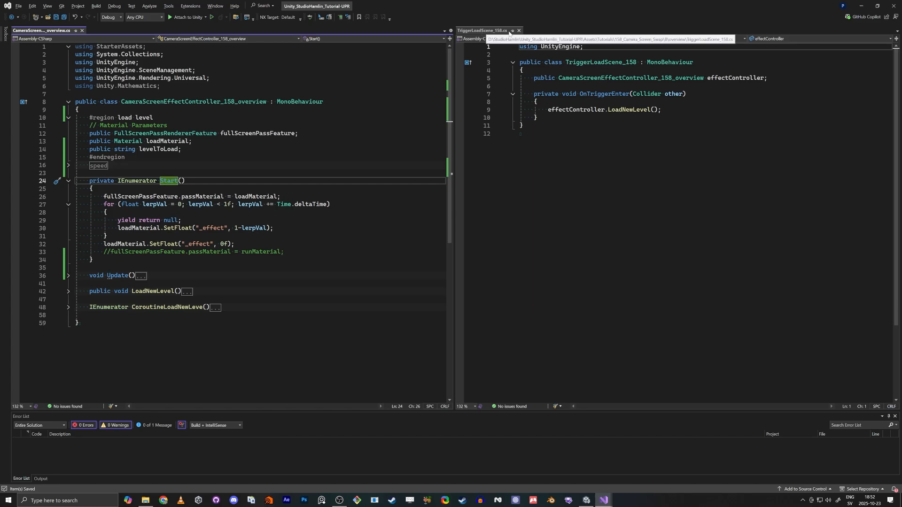
- Switch to Unity and rename the Cube object as Trigger_Load_Scene
key(alt+Tab)
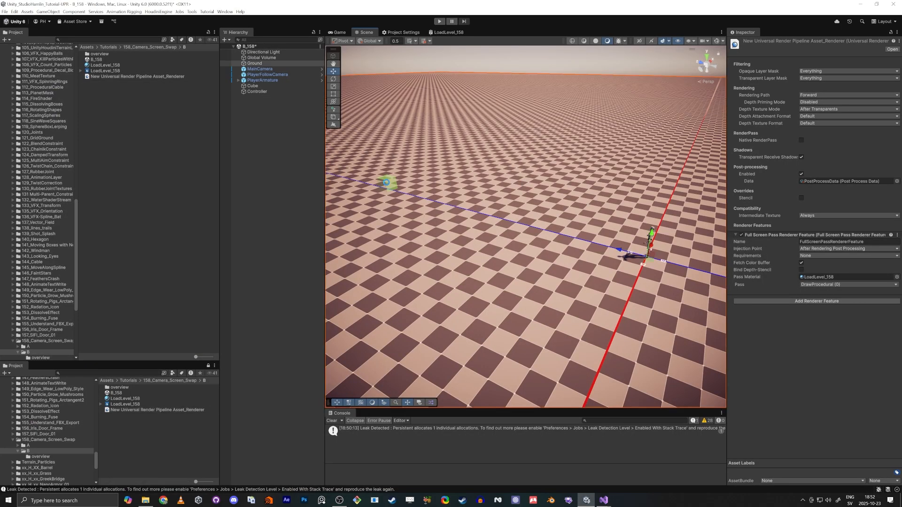
click(266, 91)
click(264, 81)
click(263, 86)
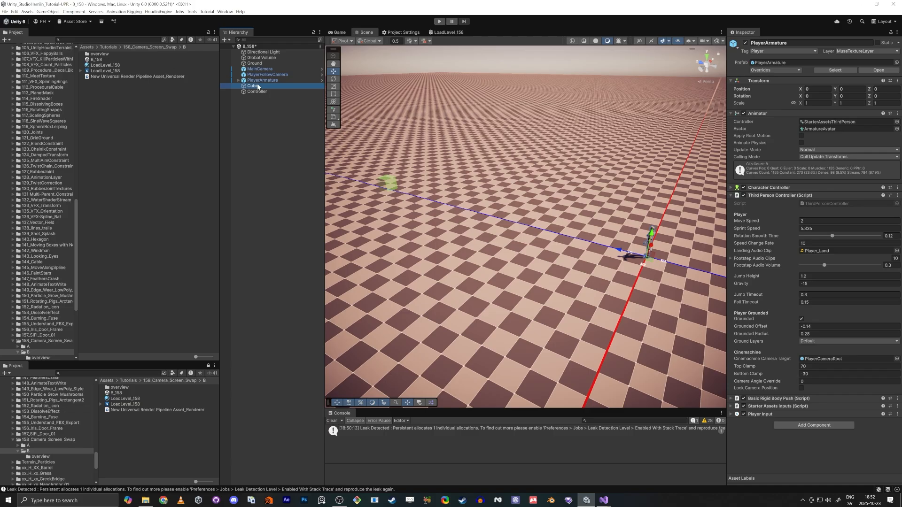
key(F2)
text(Tri)
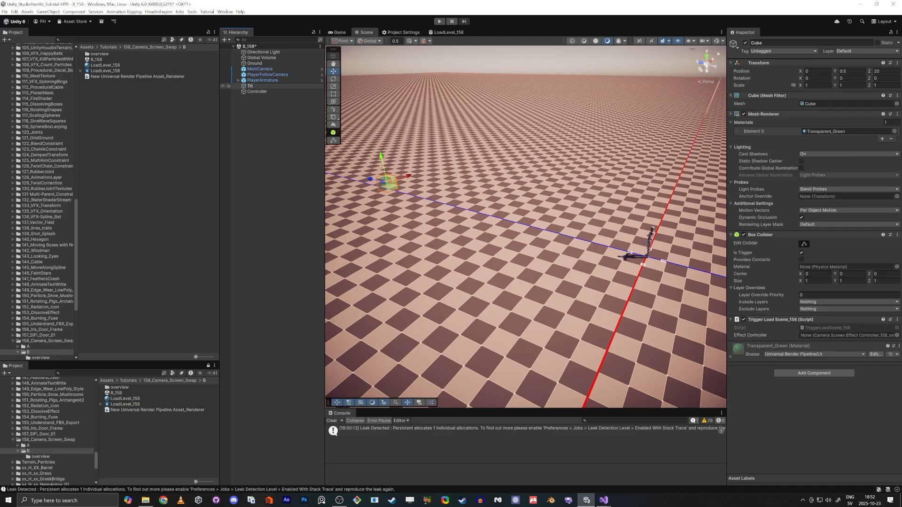
text(gger_Load_Scene)
key(Return)
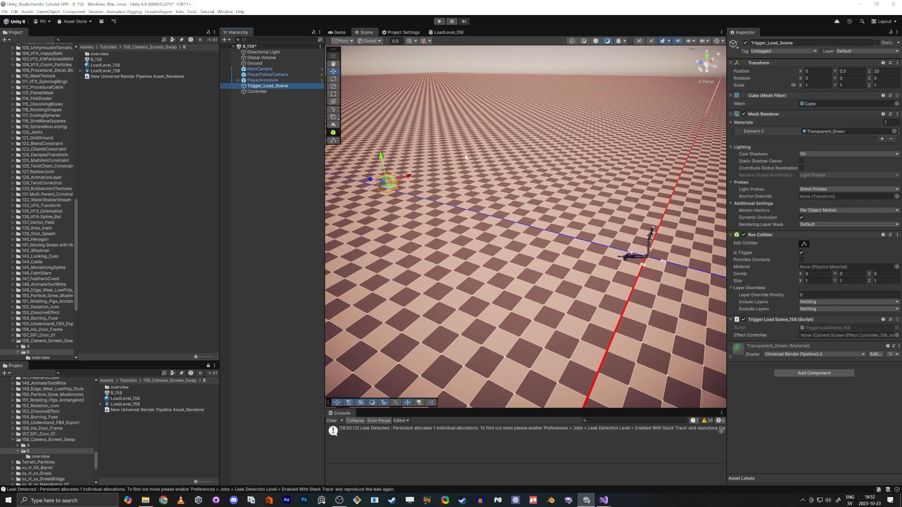
- Assign the Controller object as the Effect Controller of Trigger_Load_Scene's TriggerLoadScene_158 script
drag(257, 93, 846, 335)
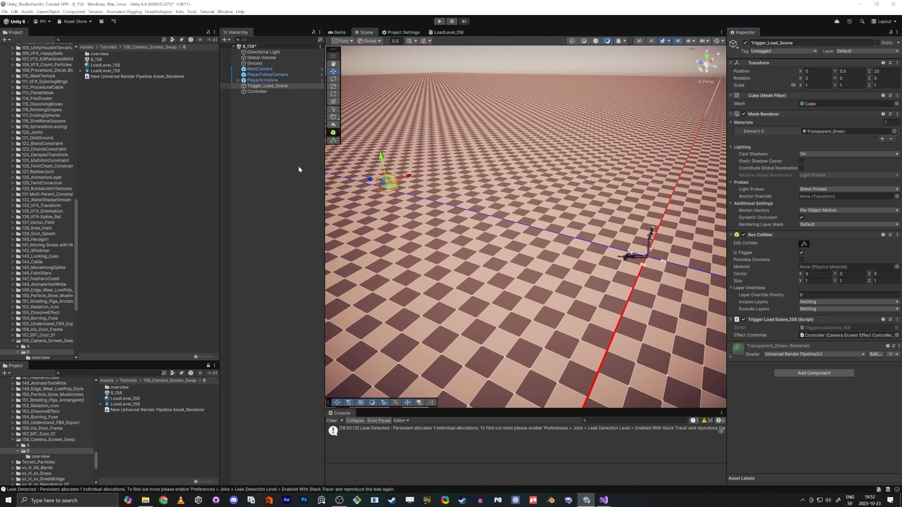
click(262, 91)
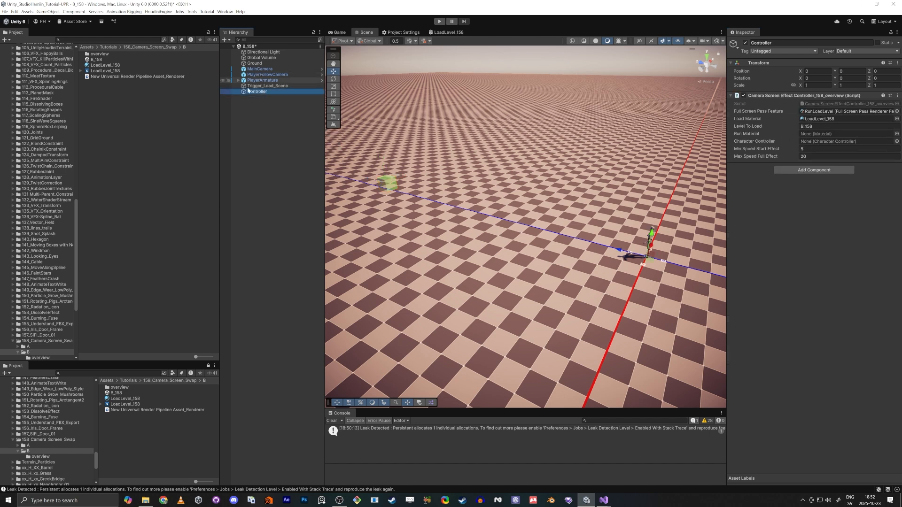
click(267, 87)
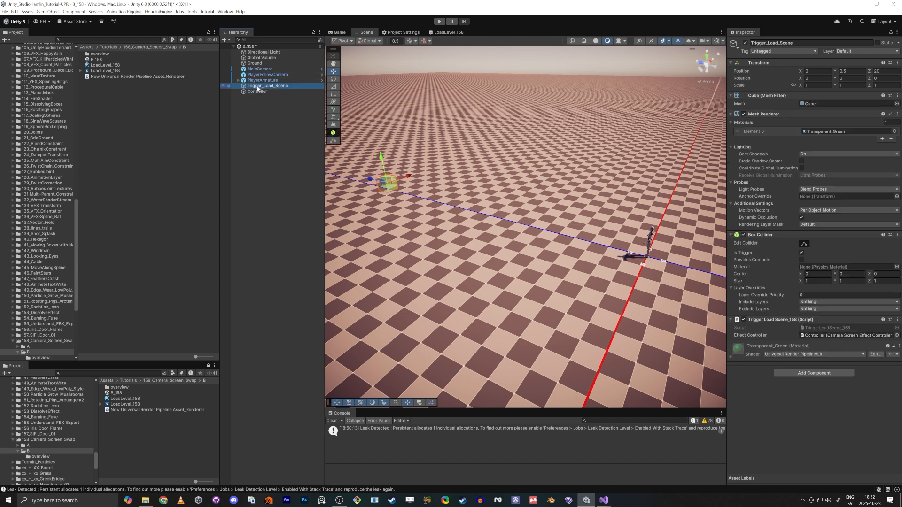
- Switch to Visual Studio and review the effectController field type and LoadNewLevel call in the TriggerLoadScene_158 script
key(alt+Tab)
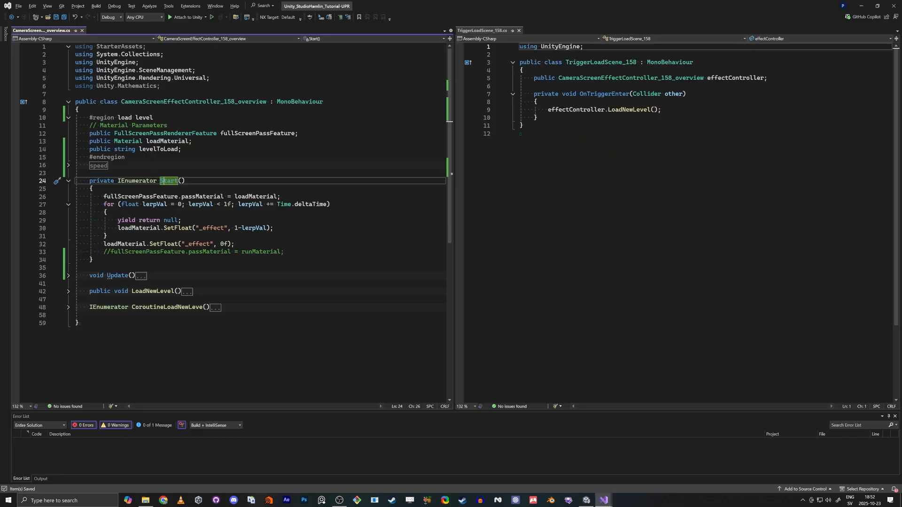
double_click(659, 78)
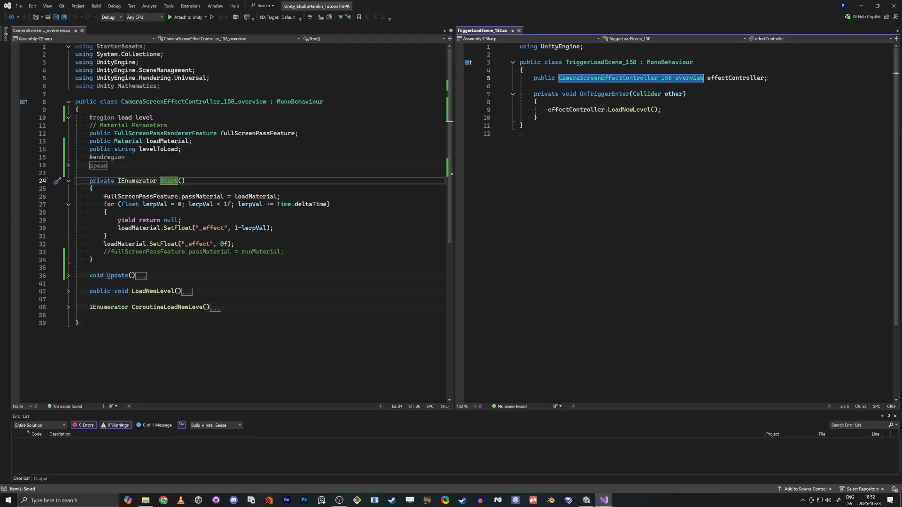
double_click(644, 111)
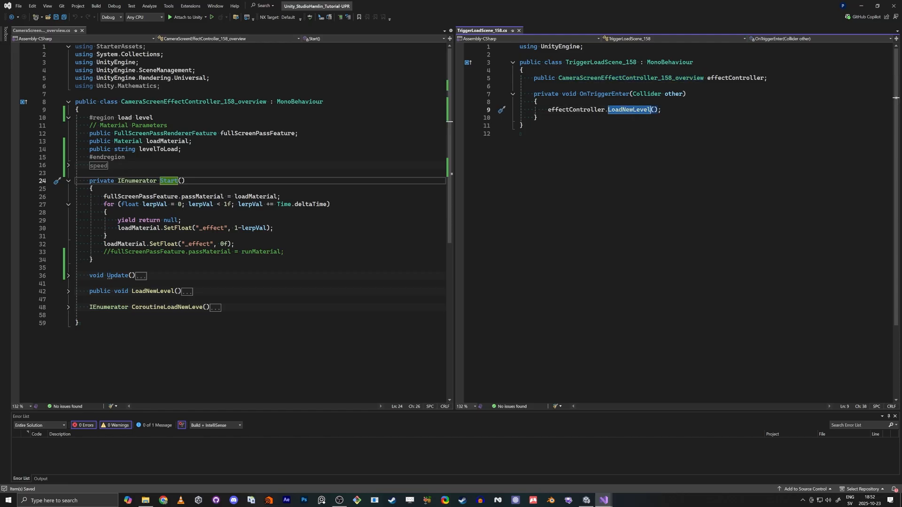
- Expand the LoadNewLevel method in the CameraScreenEffectController_158_overview script and examine its StartCoroutine call and the System.Collections import
click(68, 291)
click(92, 299)
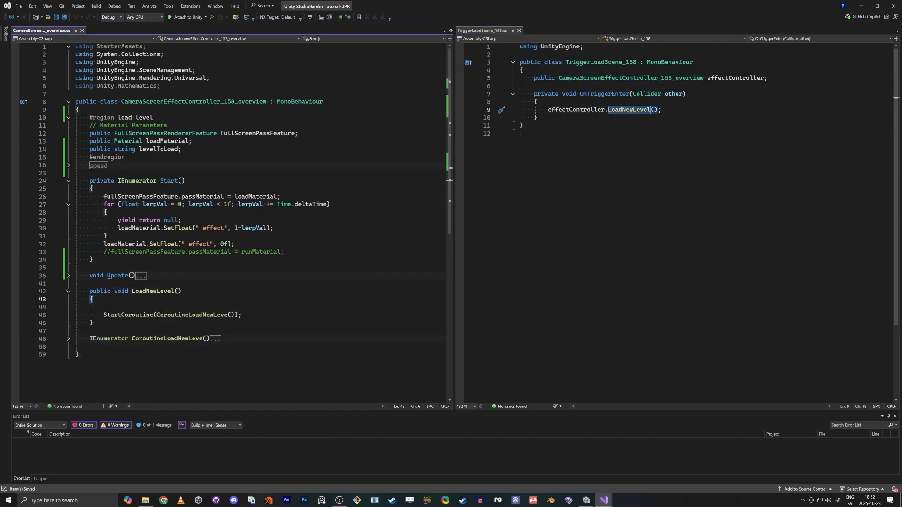
double_click(134, 291)
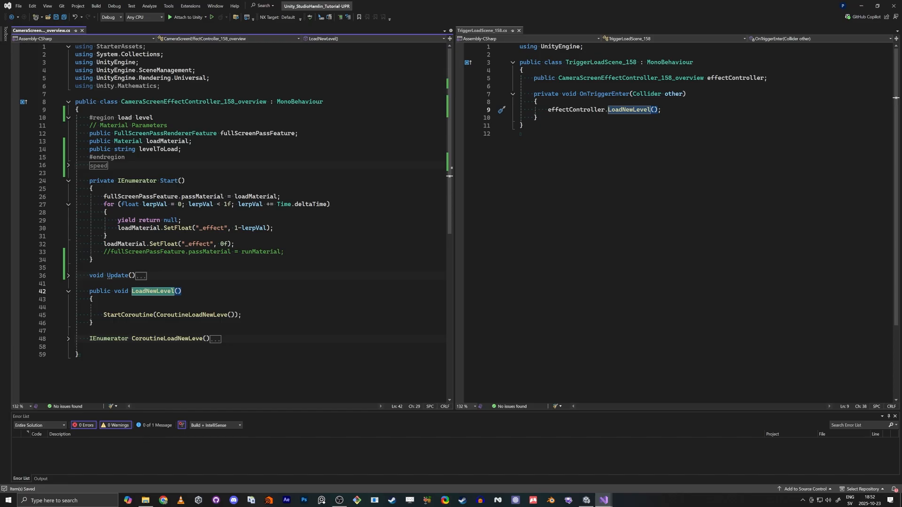
double_click(134, 316)
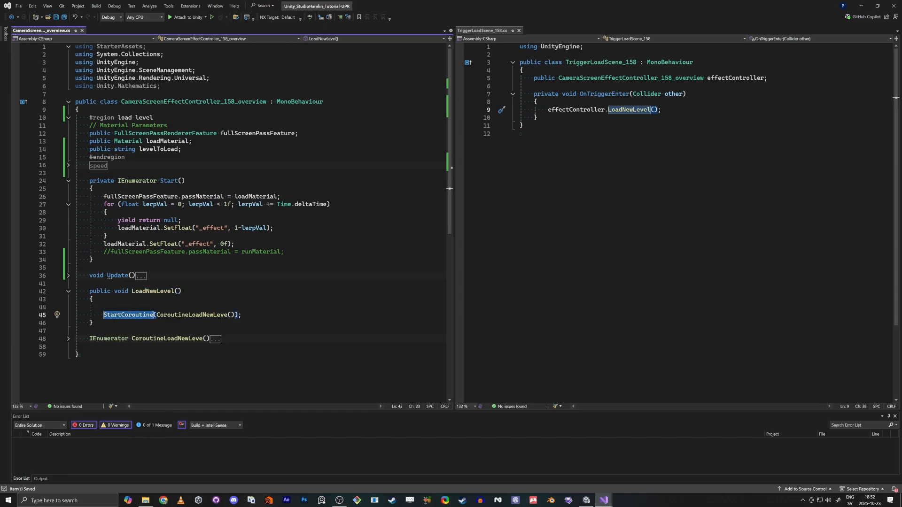
drag(165, 54, 75, 54)
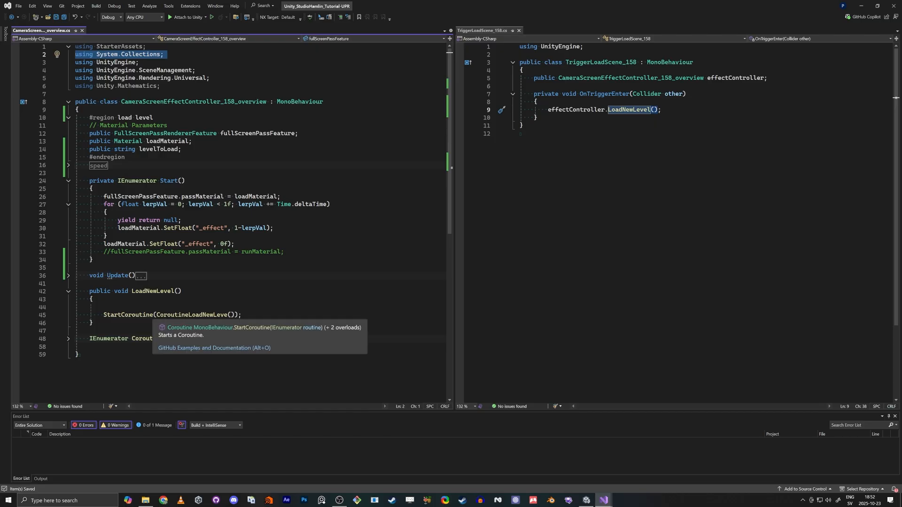
- Expand the CoroutineLoadNewLeve coroutine and compare its lerpVal effect loop with the one in Start, including the final LoadScene(levelToLoad) call
click(188, 315)
click(68, 339)
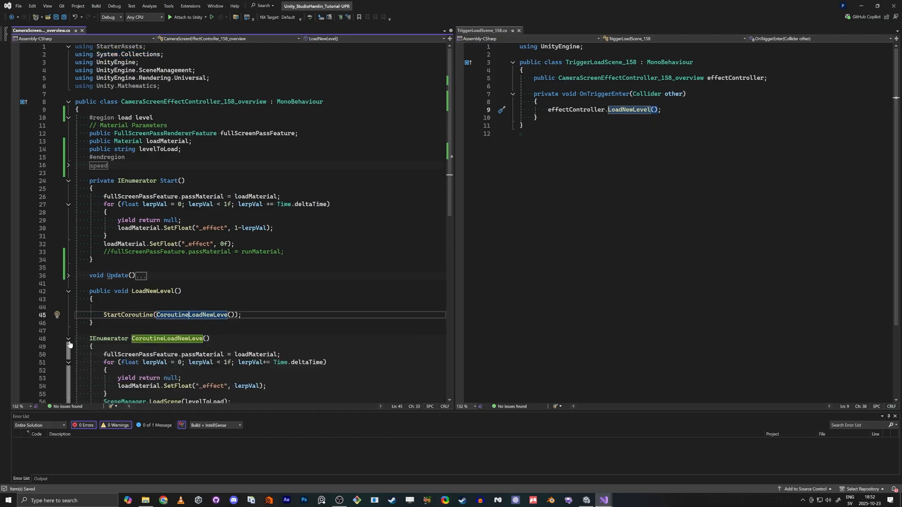
scroll(70, 344, down, 4)
scroll(244, 202, up, 1)
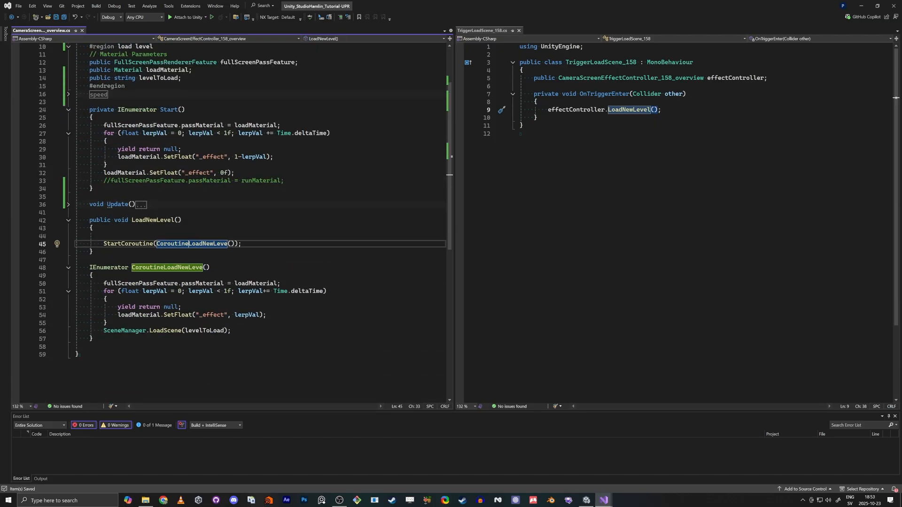
drag(235, 173, 82, 109)
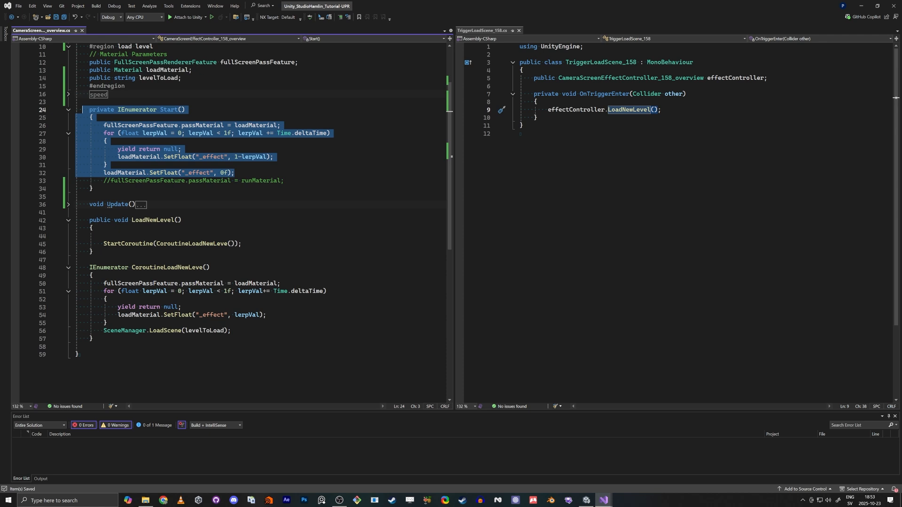
click(226, 292)
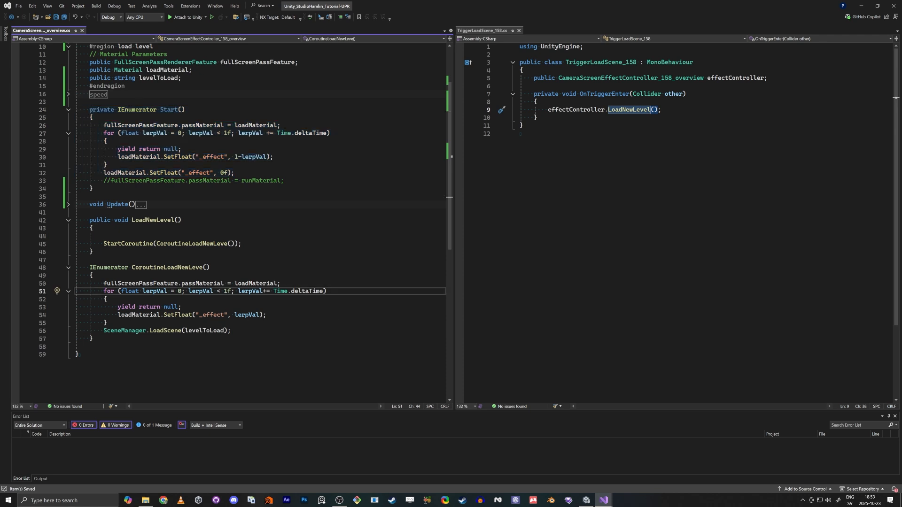
drag(267, 156, 235, 157)
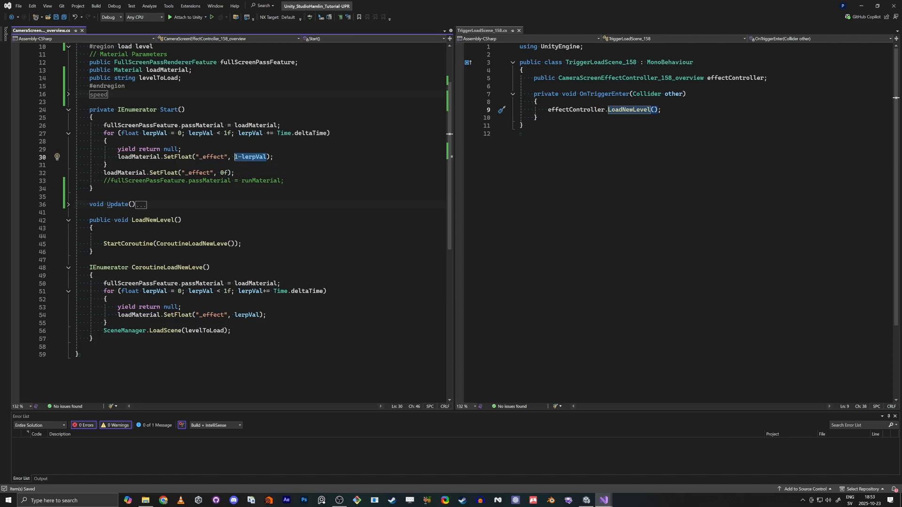
double_click(257, 315)
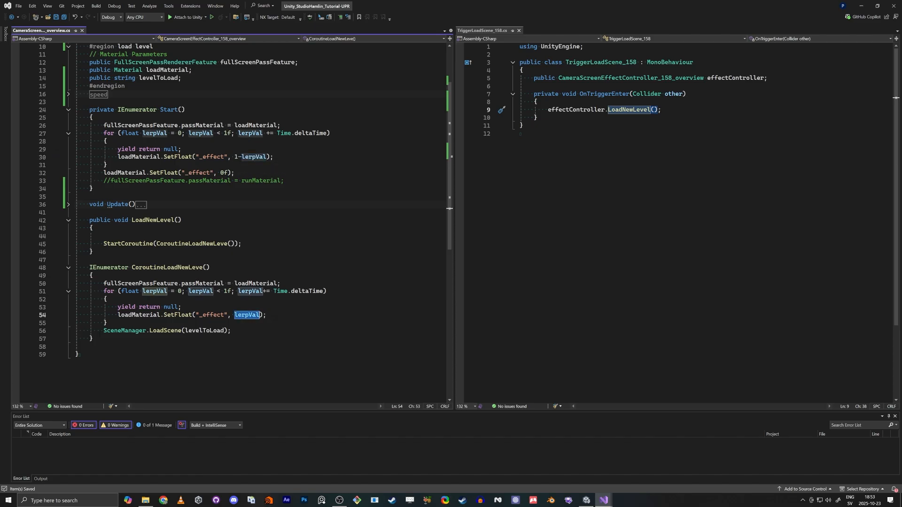
double_click(204, 331)
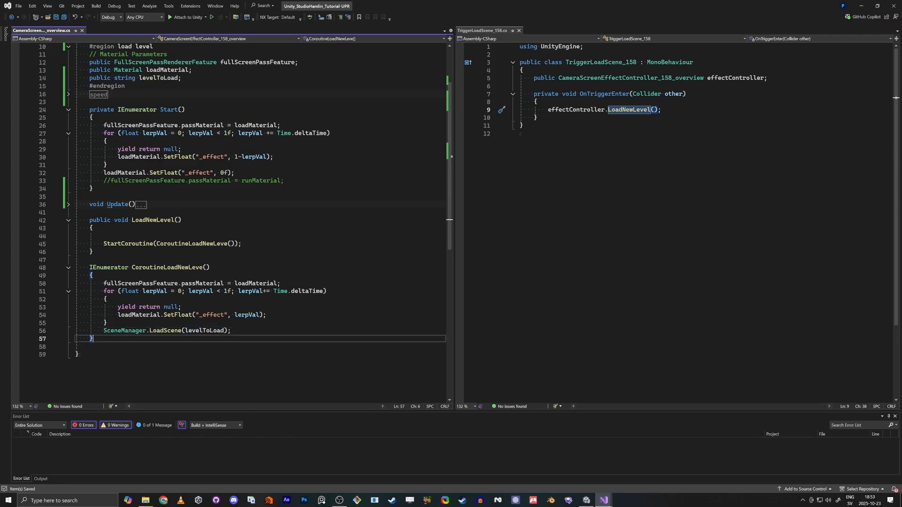
- Switch to Unity and run the B_158 scene in Play mode to test the load trigger
key(alt+Tab)
click(438, 21)
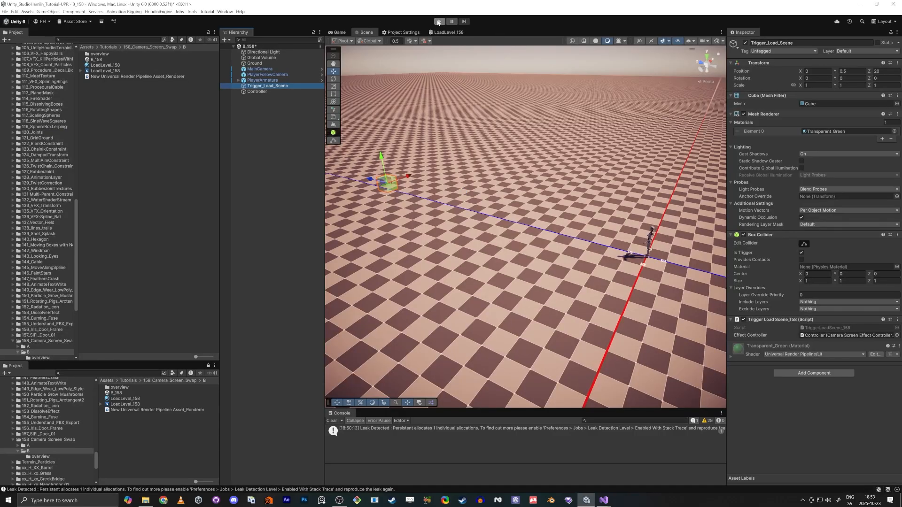